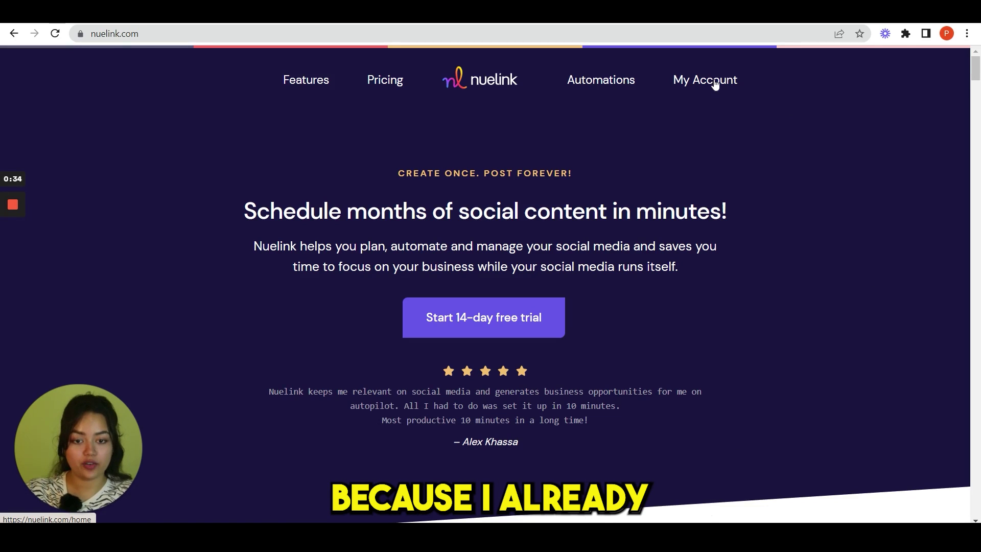
Go from nuelink.com into the account's Queue page and scroll the sidebar to Setup
{"action": "left_click", "coordinate": [715, 83]}
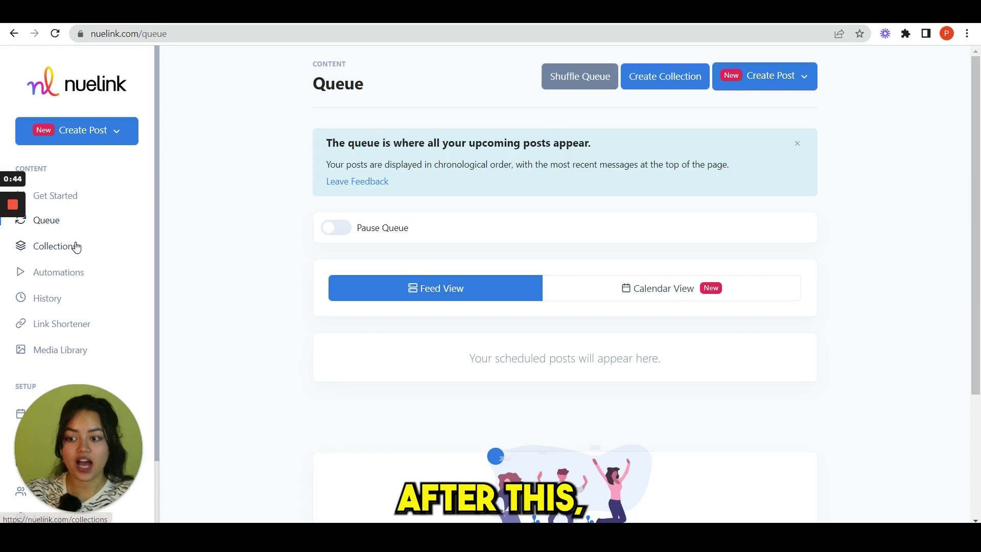
{"action": "scroll", "coordinate": [77, 247], "scroll_direction": "down", "scroll_amount": 2}
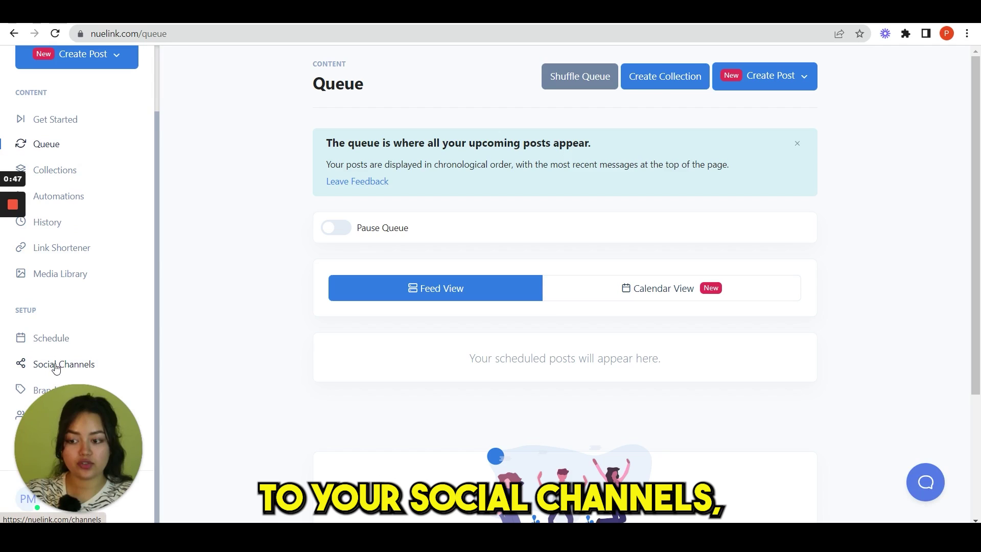
{"action": "left_click", "coordinate": [56, 364]}
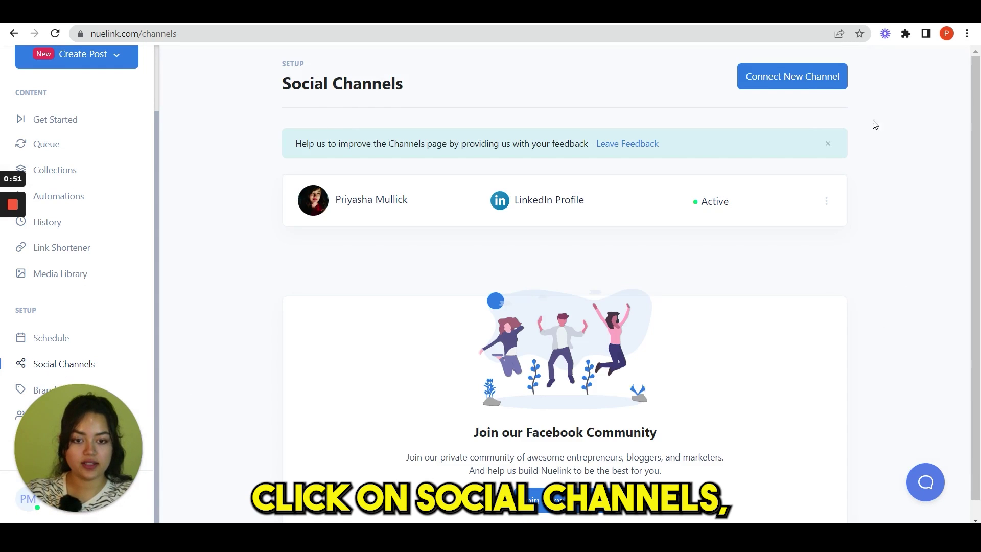
{"action": "left_click", "coordinate": [790, 80]}
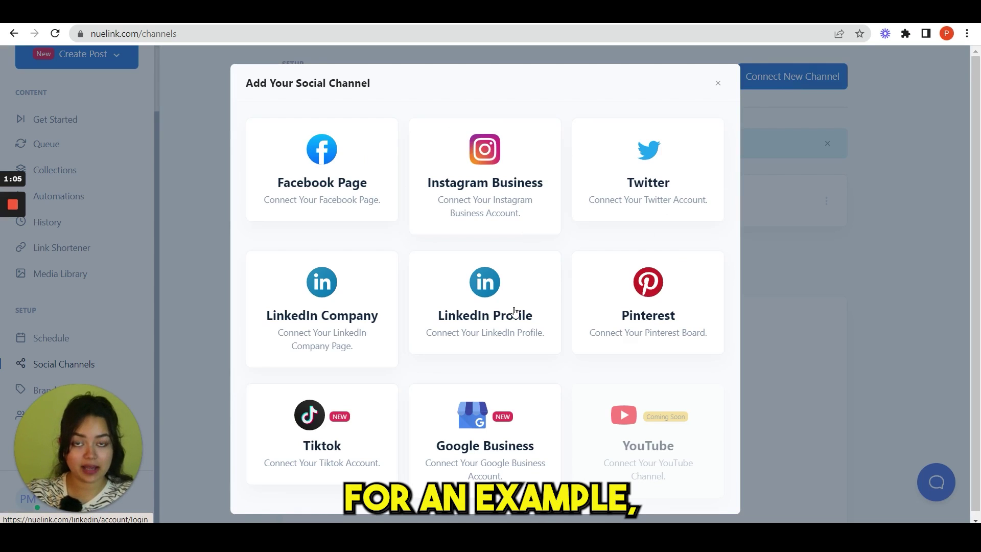
{"action": "left_click", "coordinate": [500, 321]}
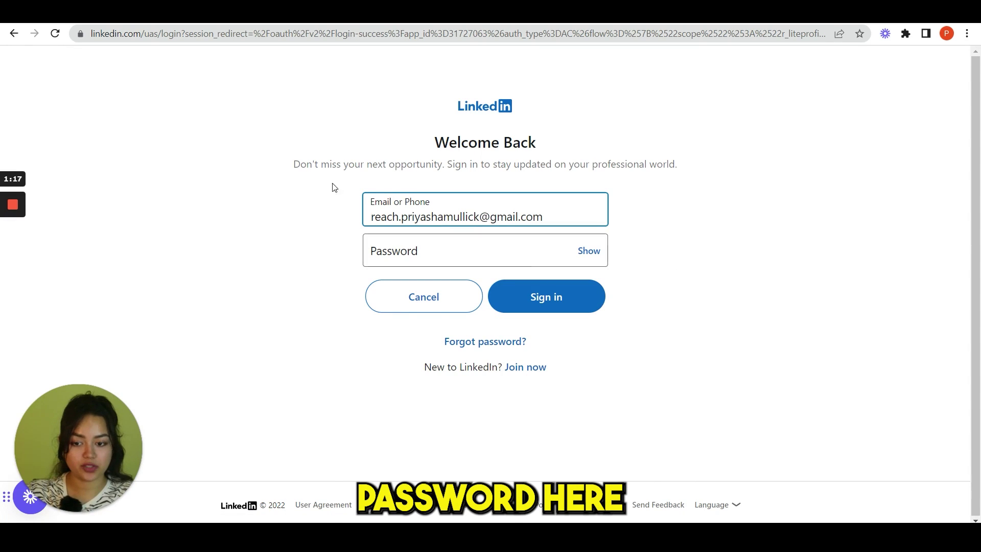
{"action": "left_click", "coordinate": [14, 35]}
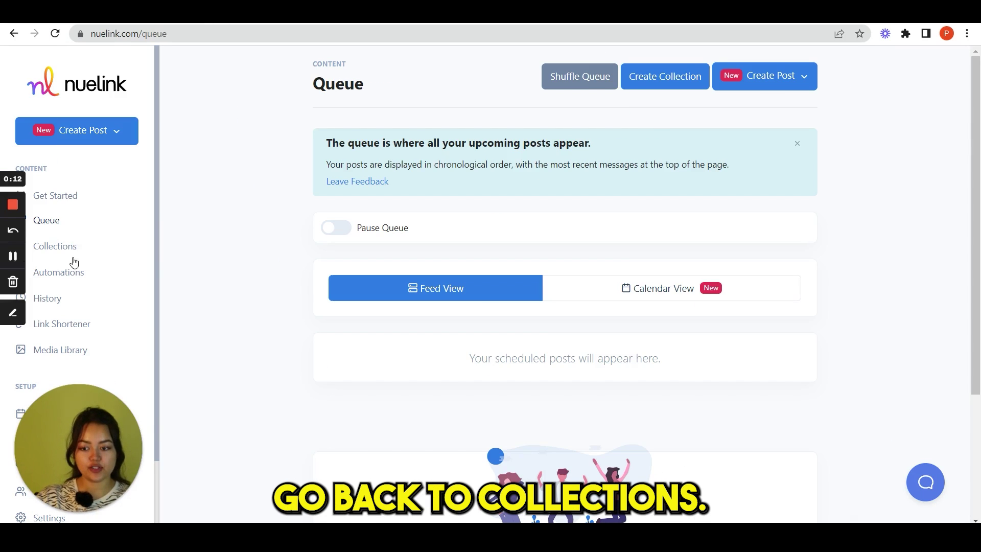
Start a new collection named Products that posts to the LinkedIn profile
{"action": "left_click", "coordinate": [67, 244]}
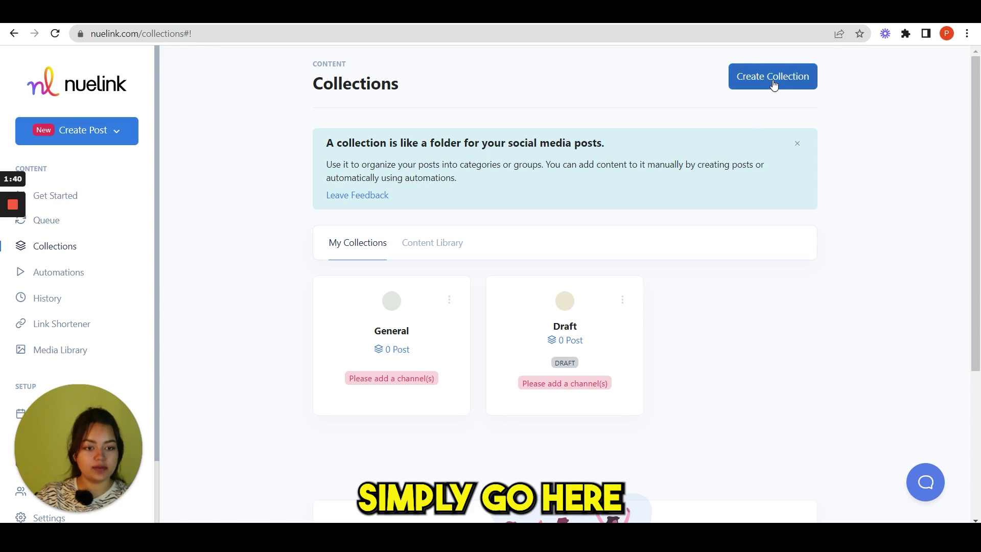
{"action": "left_click", "coordinate": [773, 85]}
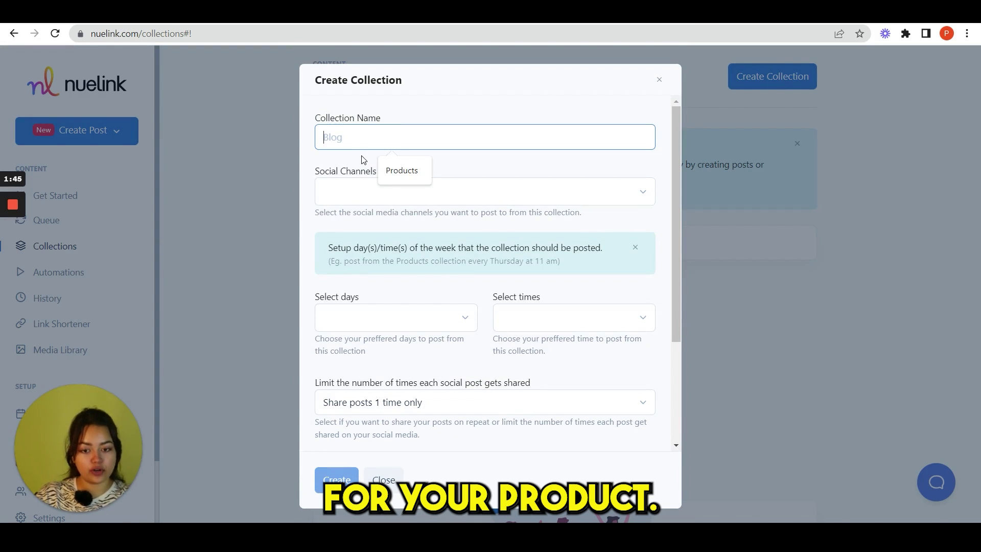
{"action": "left_click", "coordinate": [400, 170]}
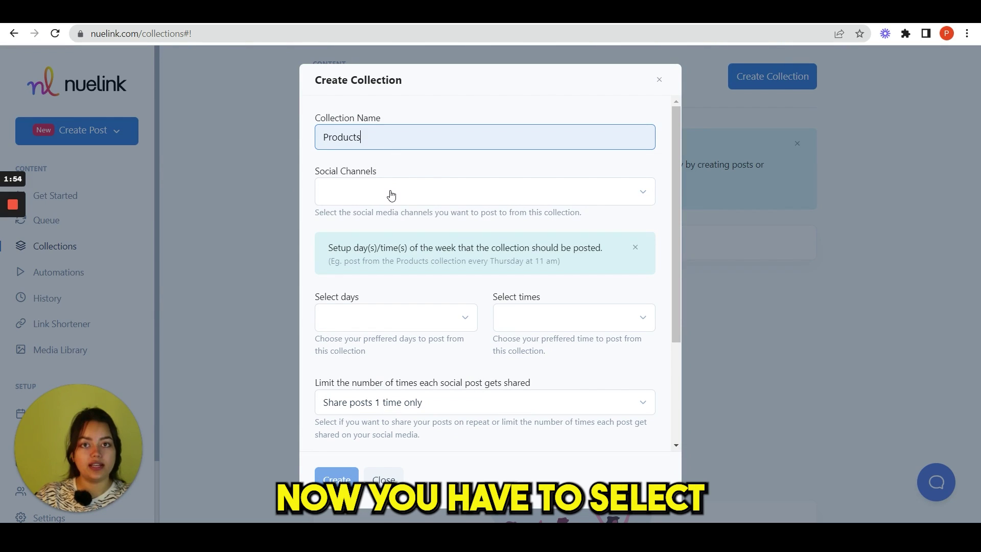
{"action": "left_click", "coordinate": [391, 193]}
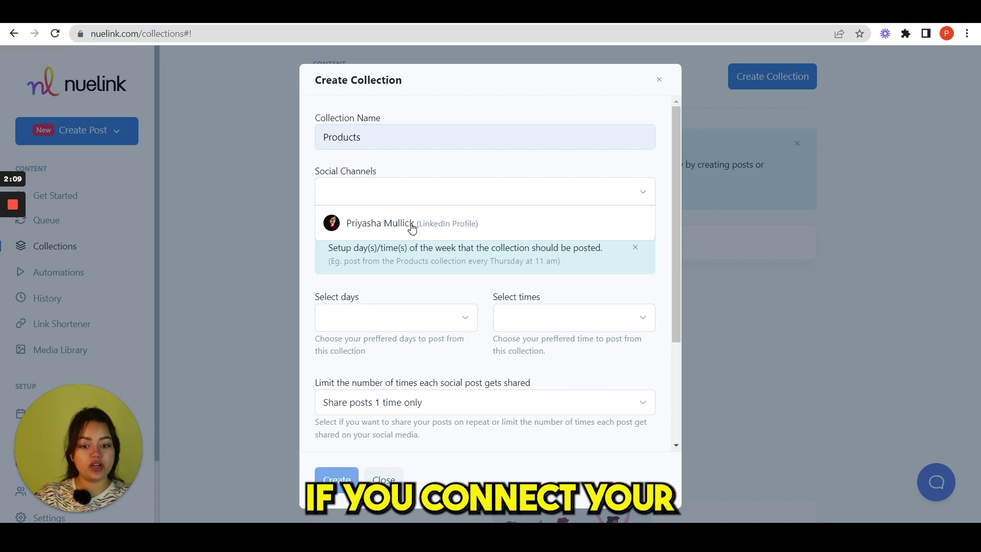
{"action": "left_click", "coordinate": [412, 225]}
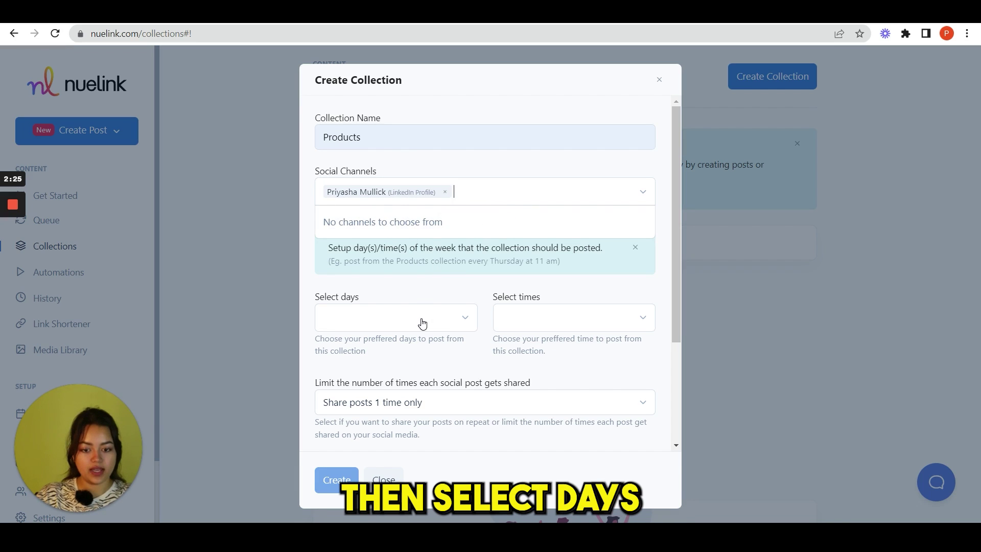
Schedule the collection for Mondays at 10:00 AM, sharing each post one time only
{"action": "left_click", "coordinate": [420, 322]}
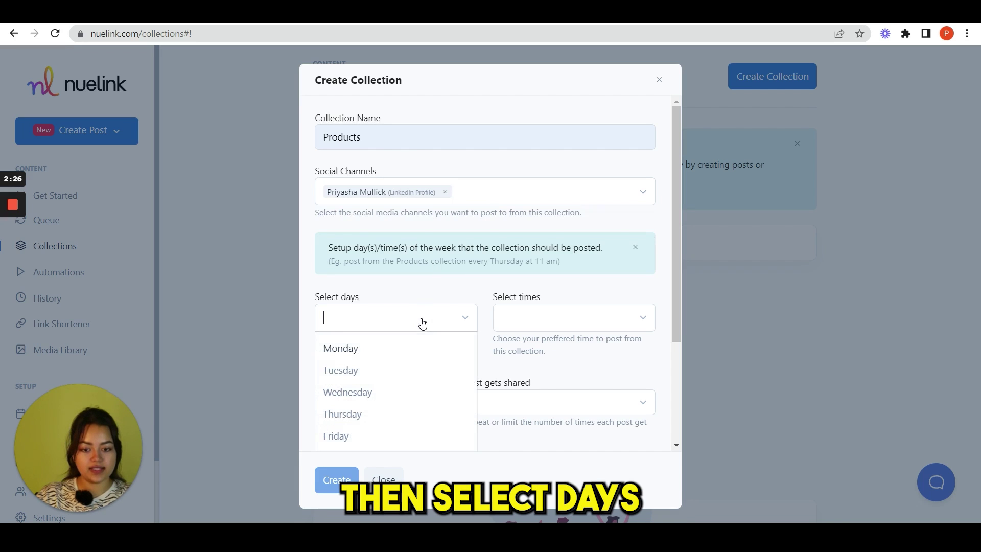
{"action": "left_click", "coordinate": [363, 353]}
{"action": "left_click", "coordinate": [554, 322]}
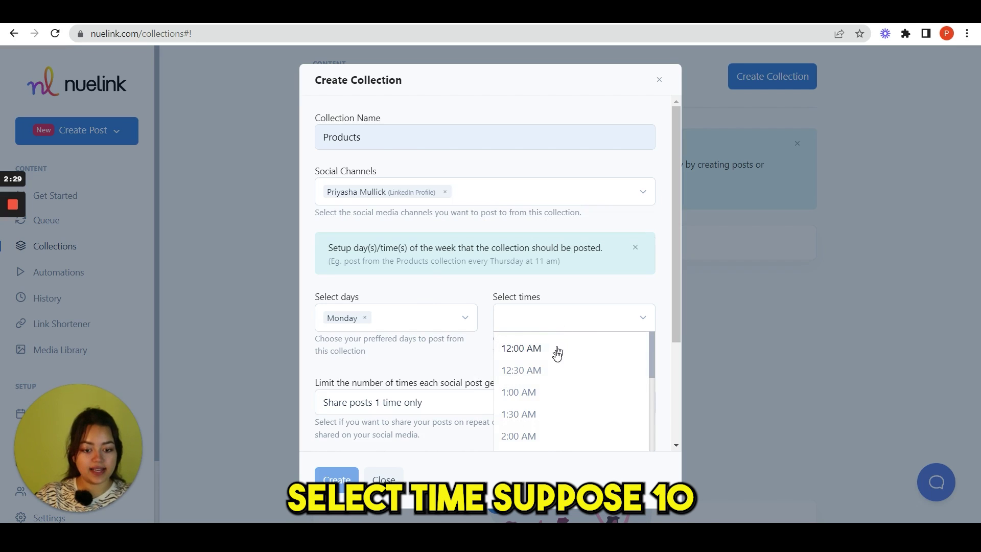
{"action": "scroll", "coordinate": [554, 358], "scroll_direction": "down", "scroll_amount": 7}
{"action": "left_click", "coordinate": [530, 407]}
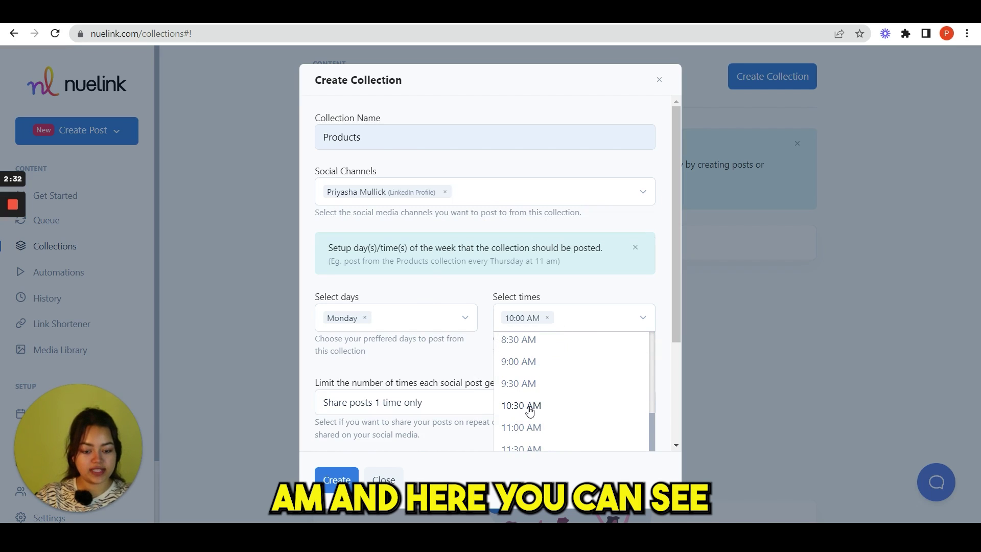
{"action": "left_click", "coordinate": [467, 402]}
{"action": "scroll", "coordinate": [505, 385], "scroll_direction": "down", "scroll_amount": 3}
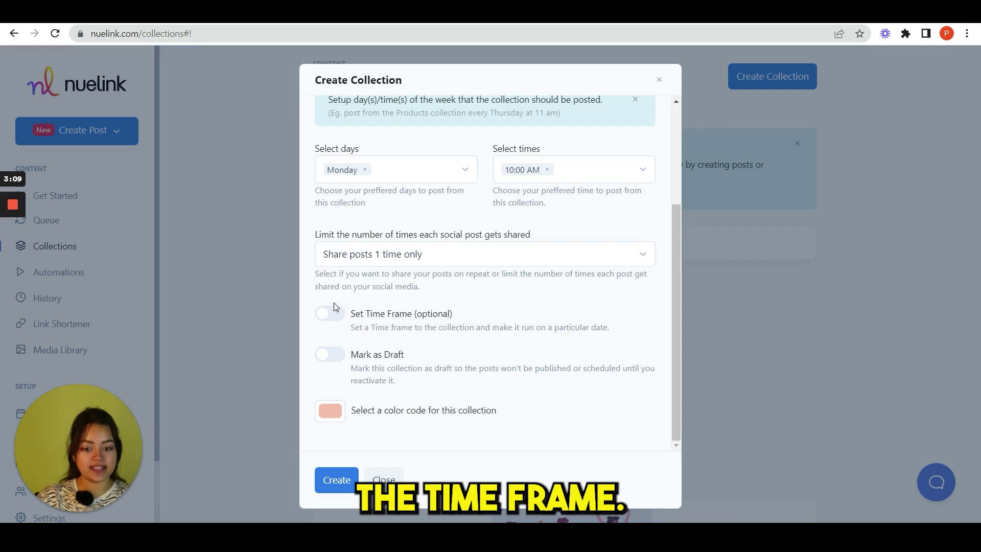
Set the collection's time frame from 18 to 25 November 2022
{"action": "left_click", "coordinate": [335, 315]}
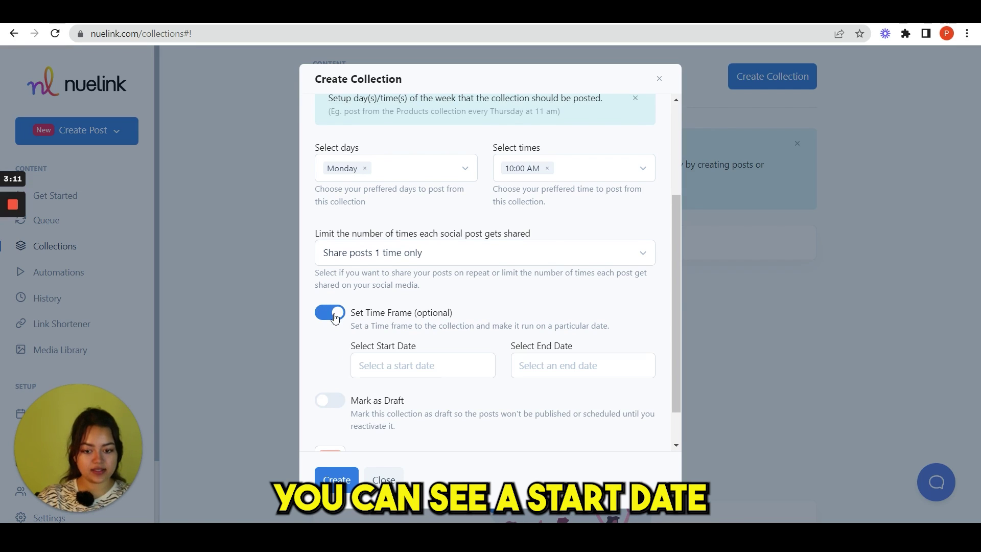
{"action": "left_click", "coordinate": [399, 366]}
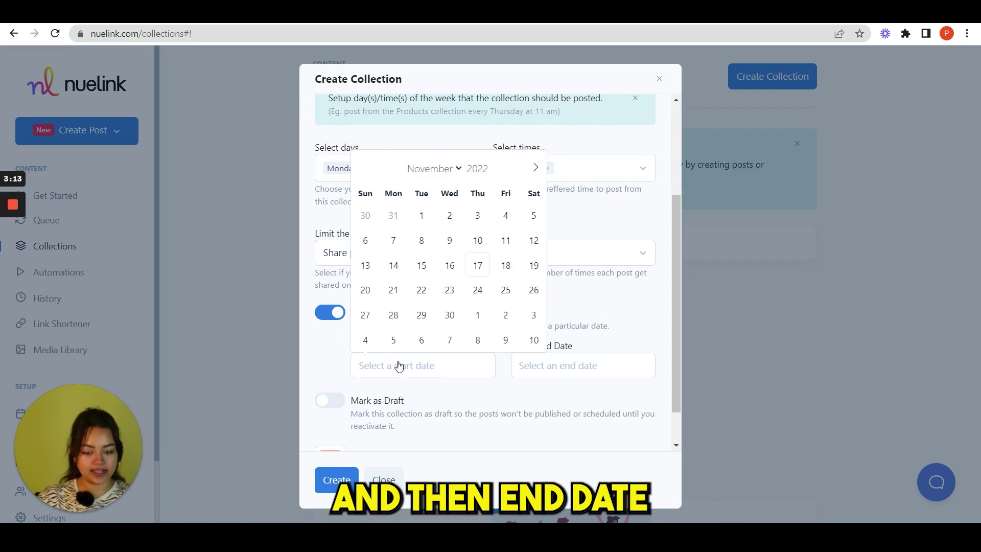
{"action": "left_click", "coordinate": [506, 266]}
{"action": "left_click", "coordinate": [564, 367]}
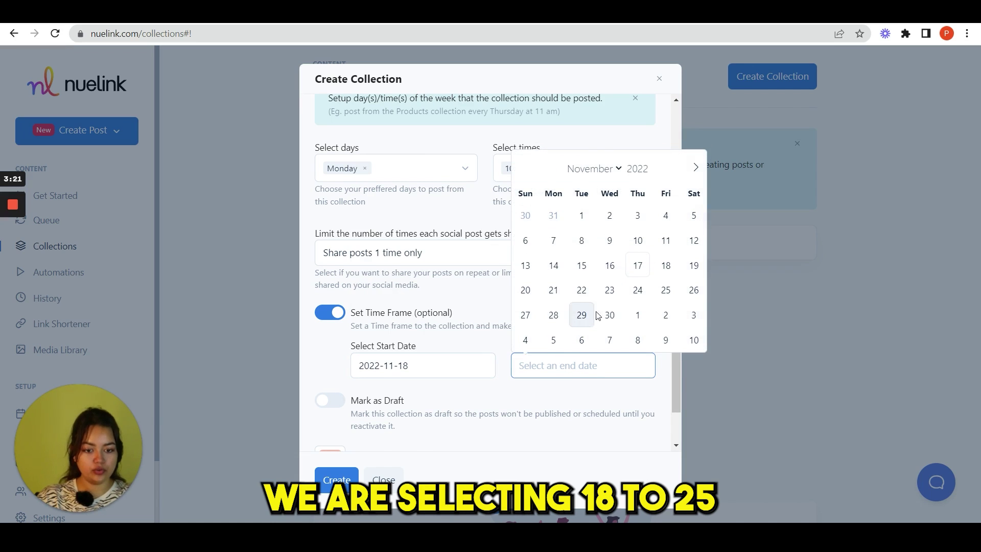
{"action": "left_click", "coordinate": [666, 290]}
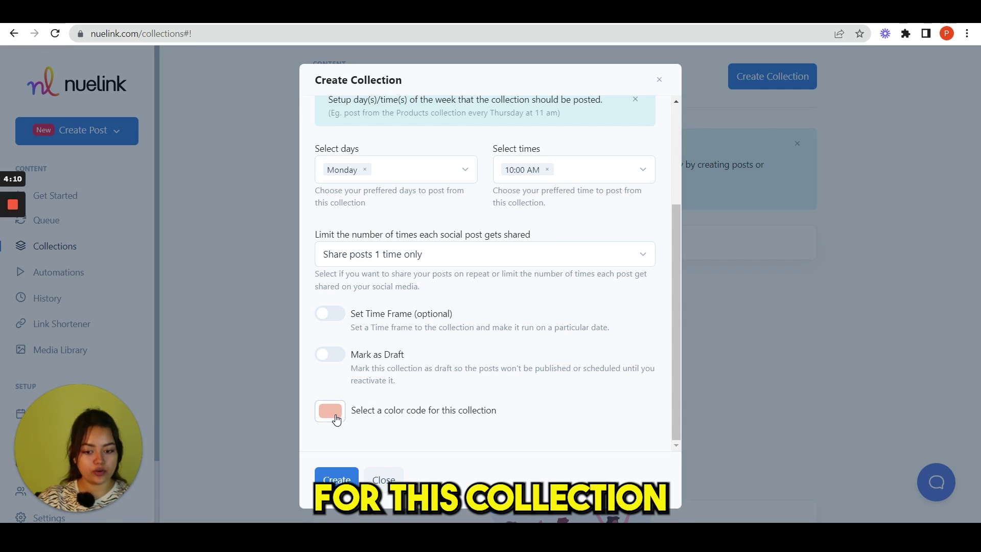
Give the Products collection a red colour code and create it
{"action": "left_click", "coordinate": [336, 419]}
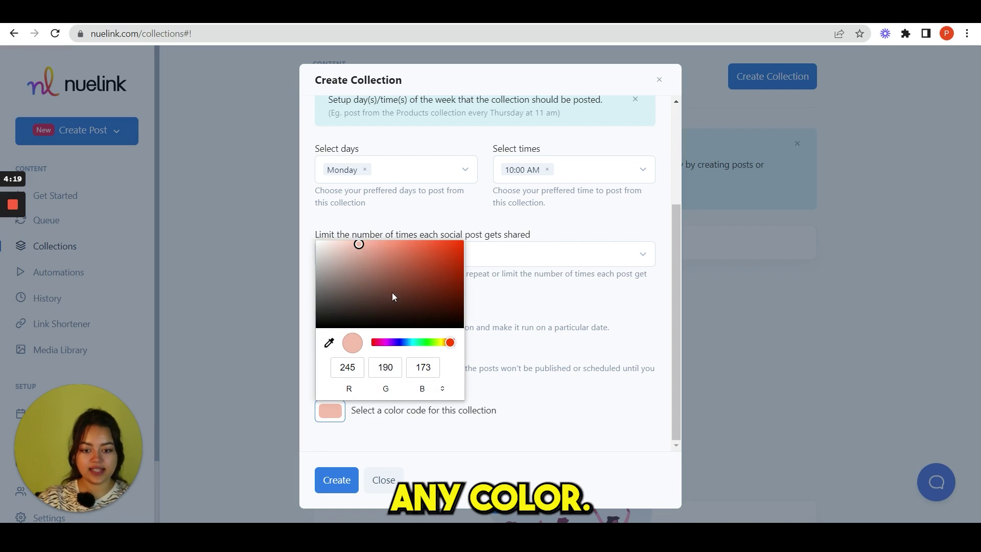
{"action": "left_click_drag", "start_coordinate": [360, 242], "coordinate": [462, 245]}
{"action": "left_click", "coordinate": [408, 439]}
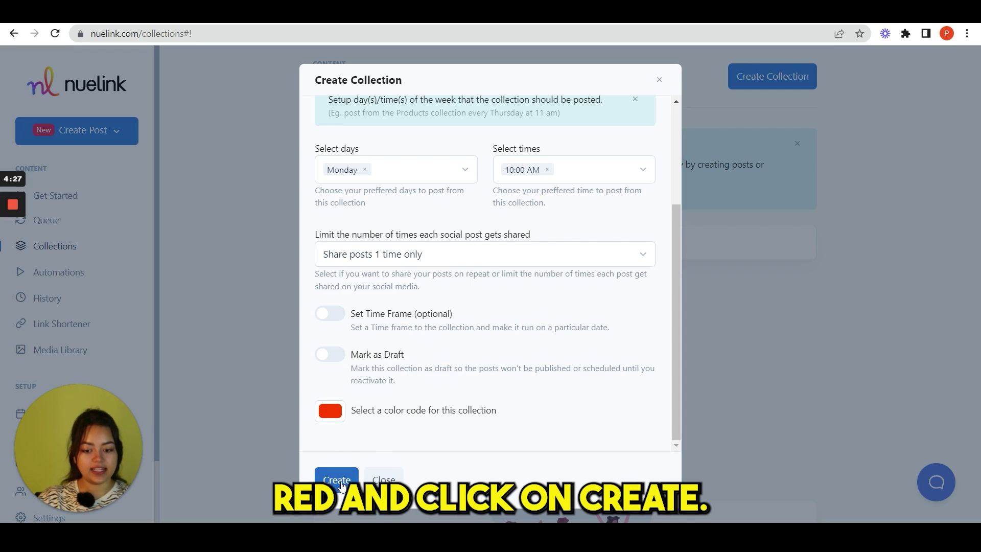
{"action": "left_click", "coordinate": [337, 481]}
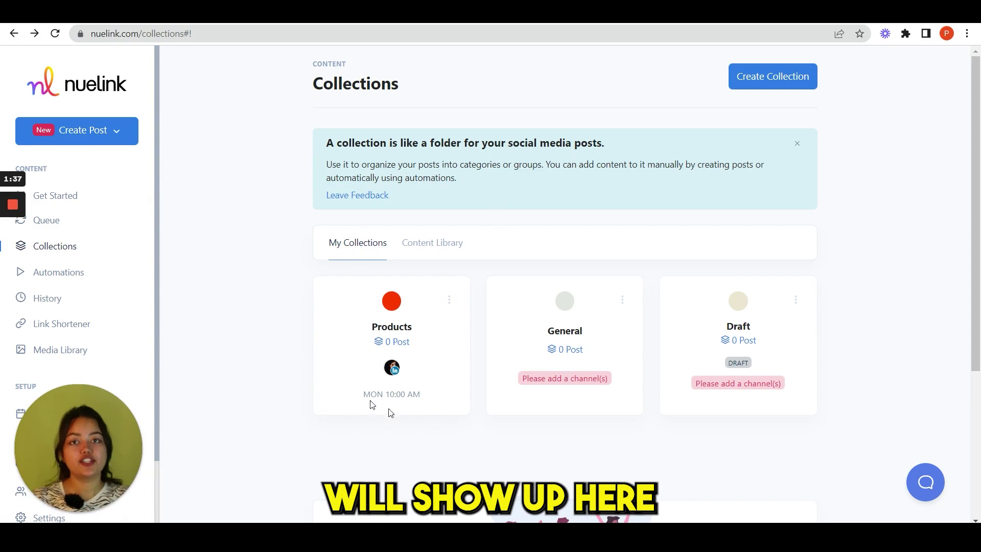
Open the Products collection page and show the Create Post type options
{"action": "left_click", "coordinate": [395, 329]}
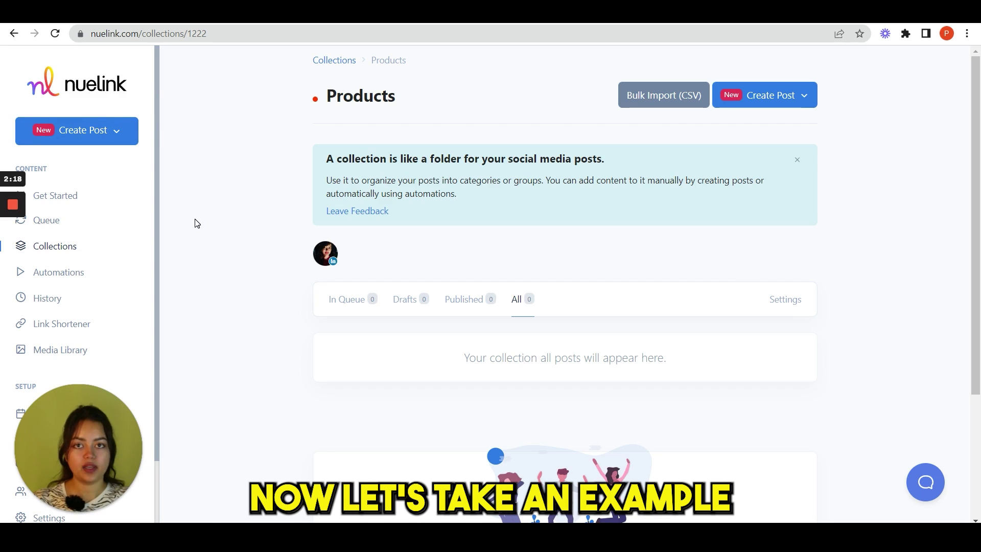
{"action": "left_click", "coordinate": [780, 98]}
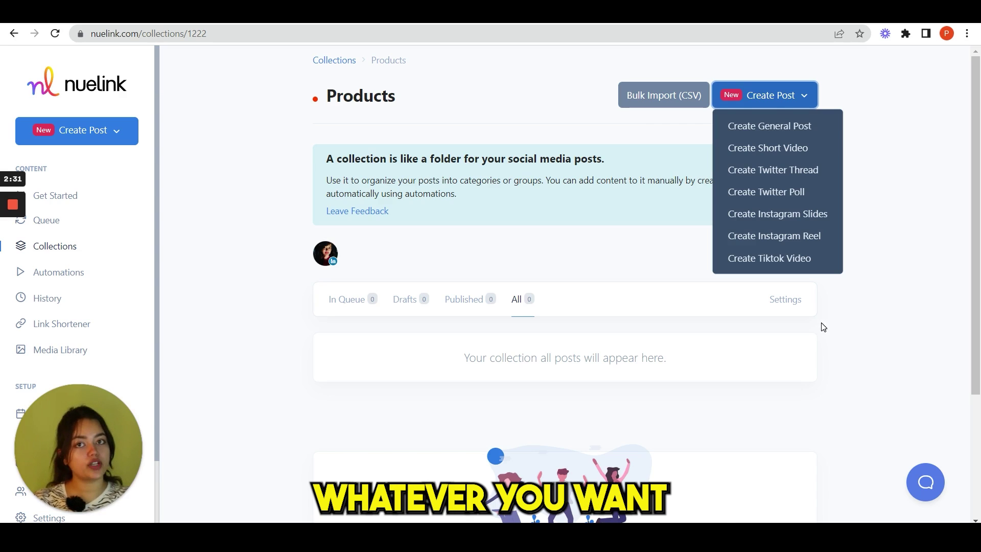
Draft a general post 'Check out my new product' with the story PNG, reviewing the LinkedIn preview
{"action": "left_click", "coordinate": [786, 134]}
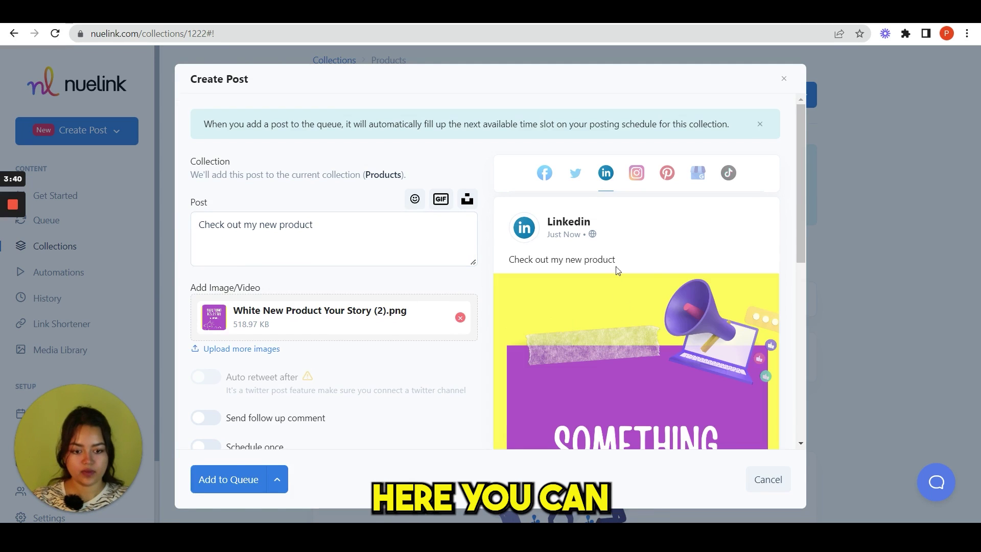
{"action": "scroll", "coordinate": [618, 268], "scroll_direction": "down", "scroll_amount": 4}
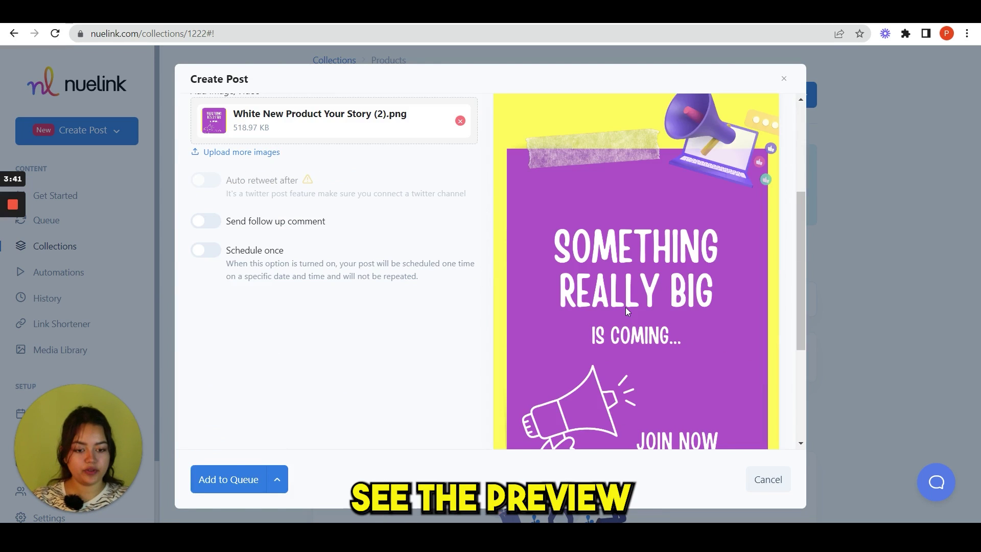
{"action": "scroll", "coordinate": [625, 307], "scroll_direction": "down", "scroll_amount": 3}
{"action": "scroll", "coordinate": [625, 309], "scroll_direction": "up", "scroll_amount": 10}
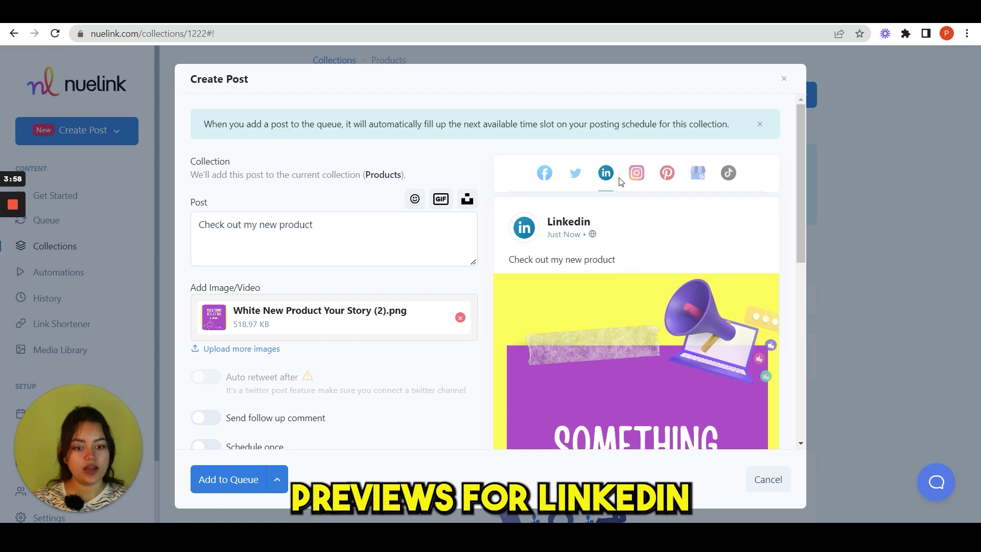
{"action": "scroll", "coordinate": [660, 337], "scroll_direction": "down", "scroll_amount": 2}
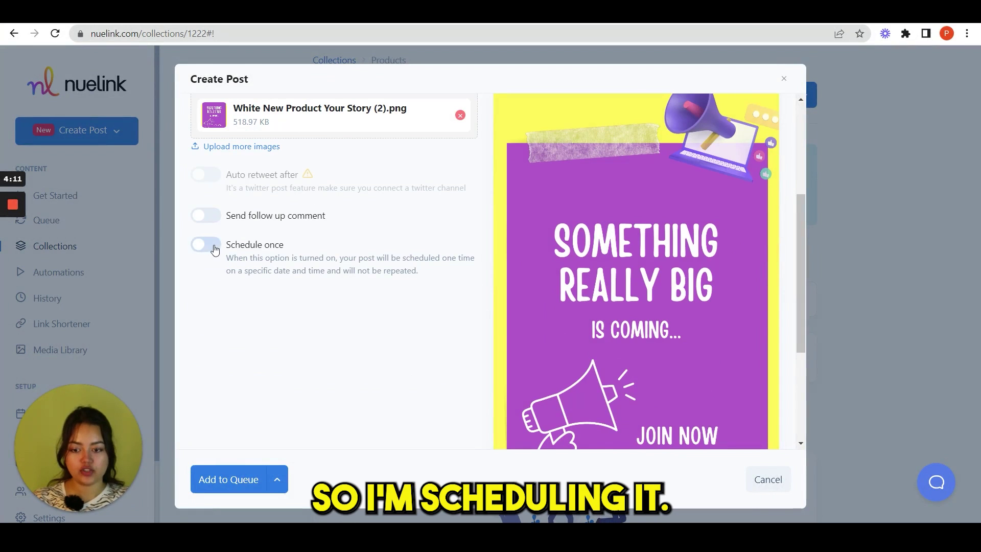
Set the post's one-time schedule to 19 November 2022 at 22:00
{"action": "left_click", "coordinate": [206, 244]}
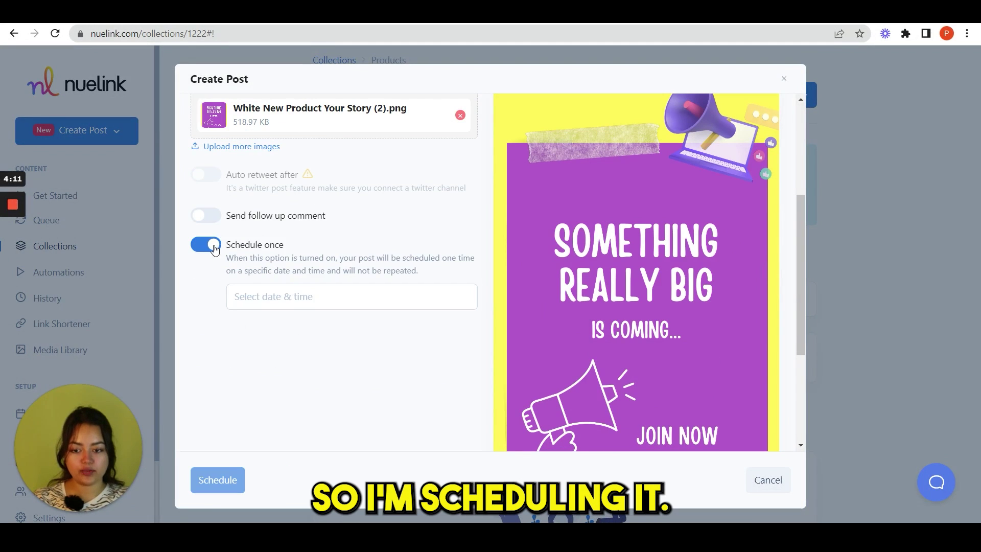
{"action": "left_click", "coordinate": [332, 303]}
{"action": "left_click", "coordinate": [410, 426]}
{"action": "scroll", "coordinate": [409, 363], "scroll_direction": "down", "scroll_amount": 2}
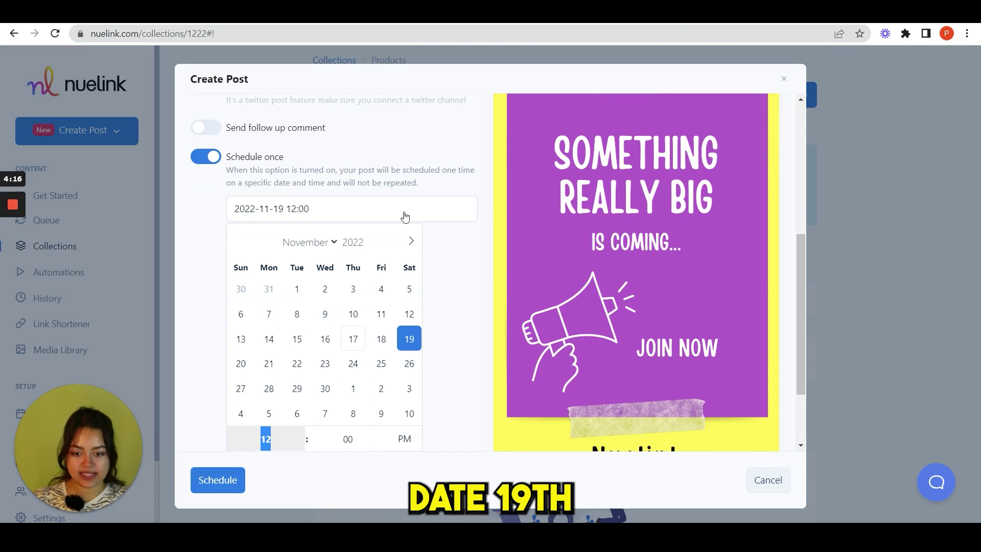
{"action": "left_click", "coordinate": [266, 439]}
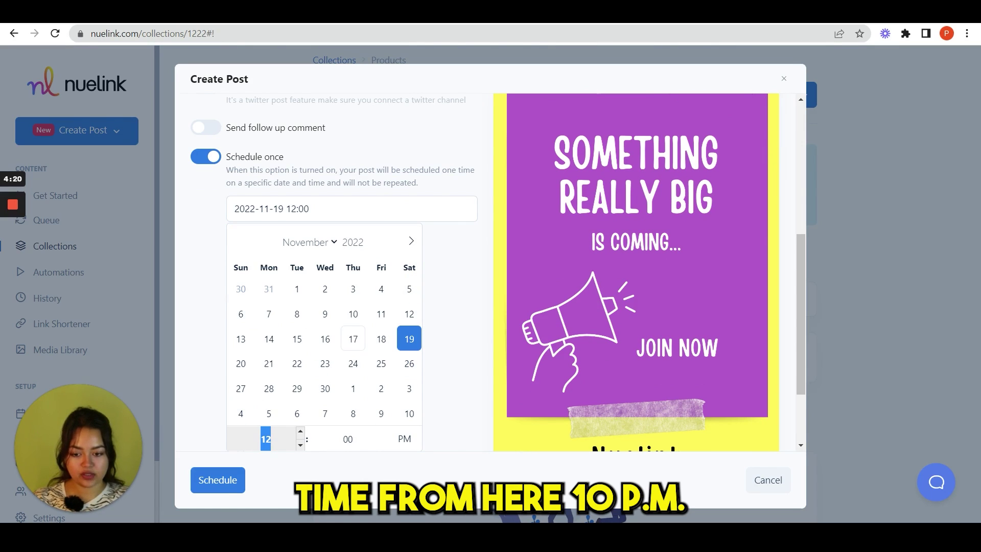
{"action": "type", "text": "10"}
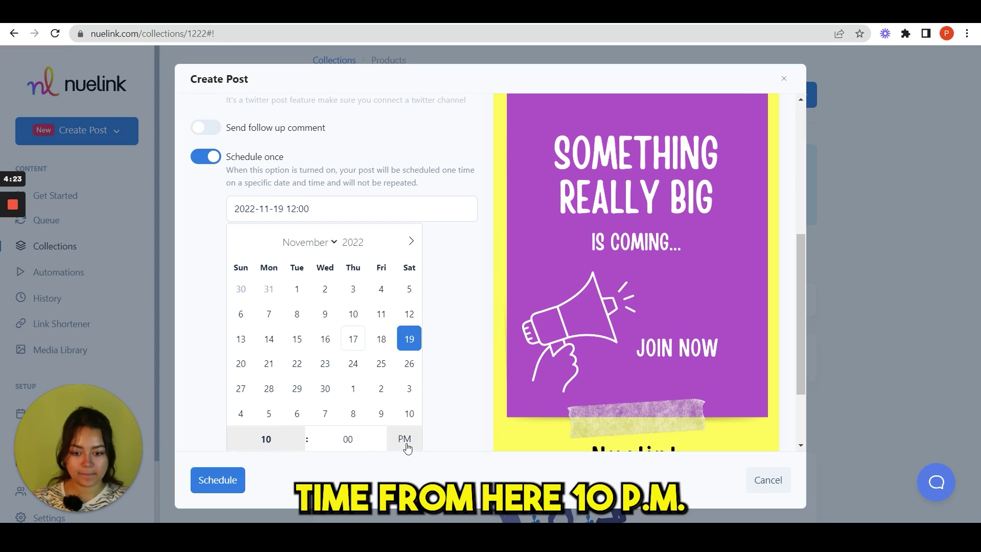
{"action": "left_click", "coordinate": [445, 419]}
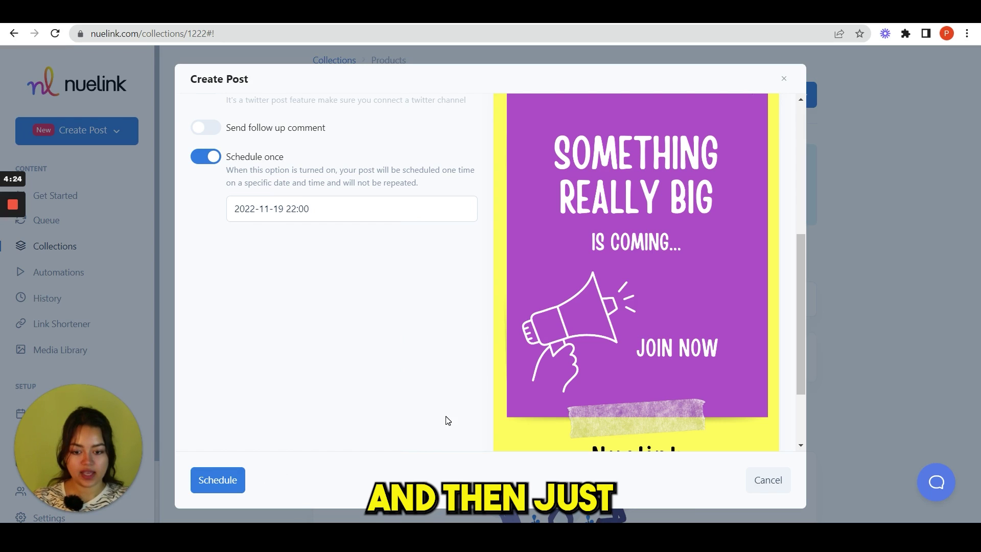
Schedule the post, then delete it and confirm the deletion
{"action": "left_click", "coordinate": [224, 484]}
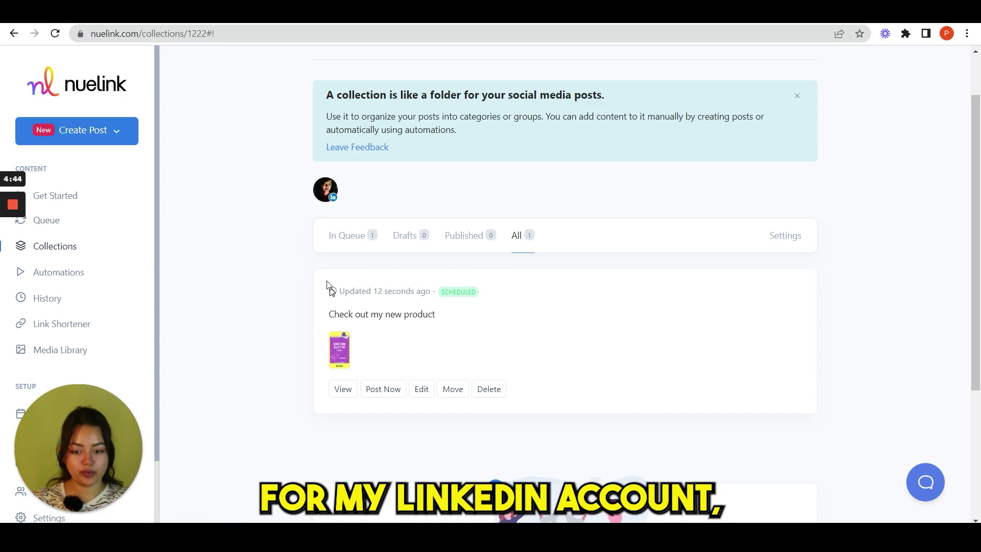
{"action": "left_click", "coordinate": [492, 396]}
{"action": "left_click", "coordinate": [401, 303]}
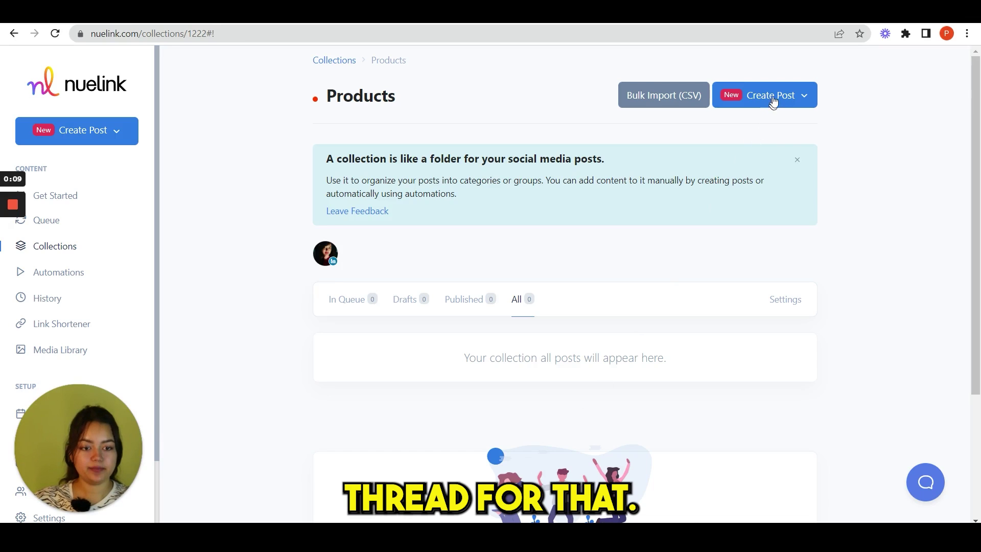
Start a Twitter thread in Products with the first tweet 'check my new product'
{"action": "left_click", "coordinate": [773, 98]}
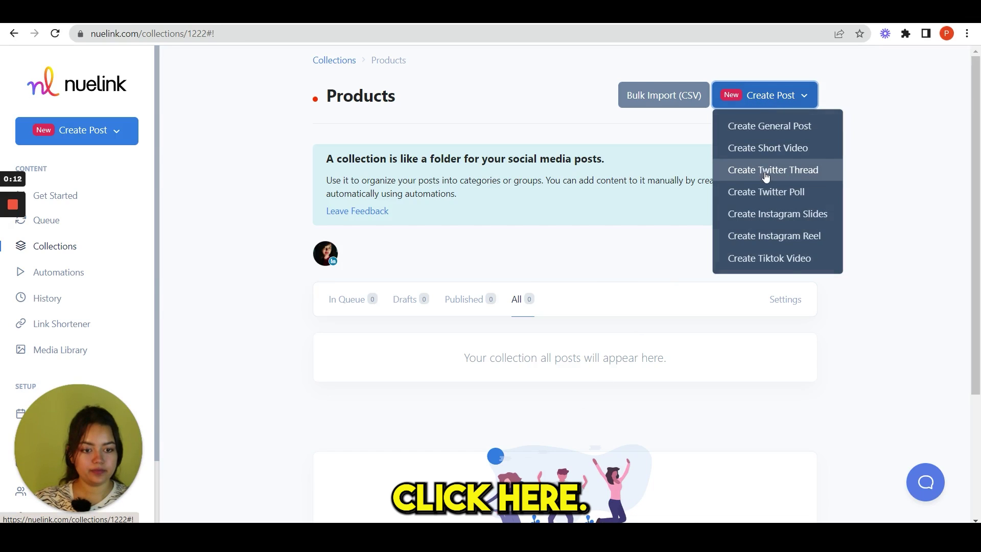
{"action": "left_click", "coordinate": [765, 175]}
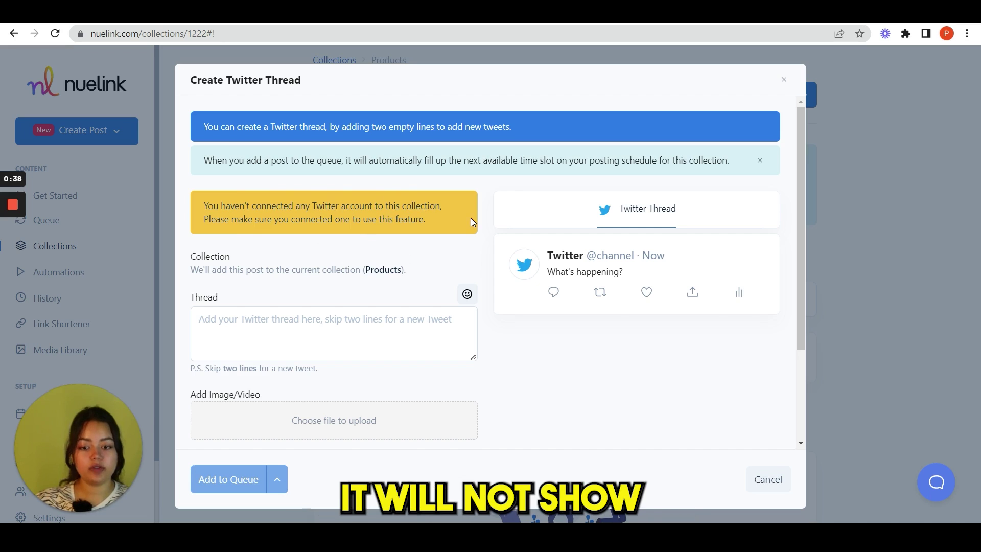
{"action": "left_click", "coordinate": [334, 335]}
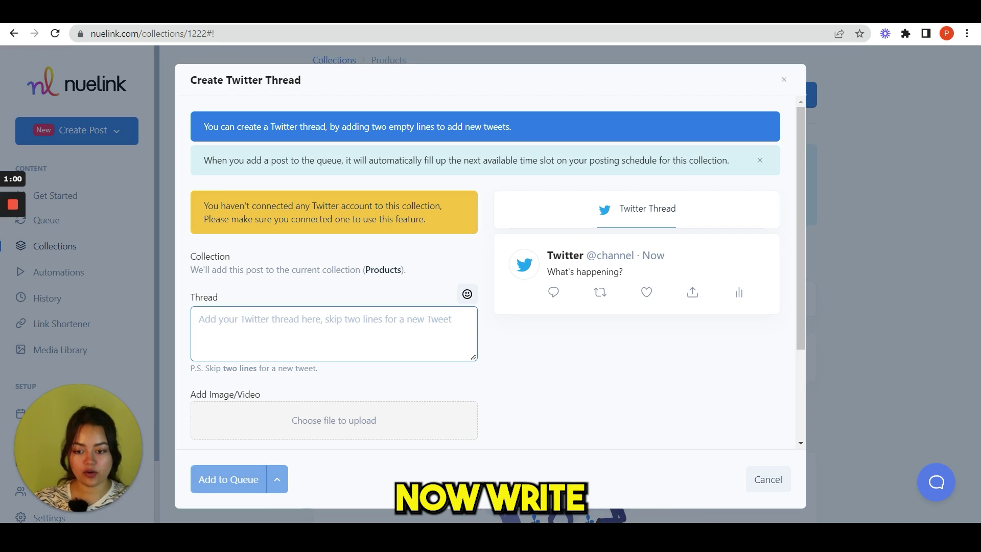
{"action": "type", "text": "check my new product"}
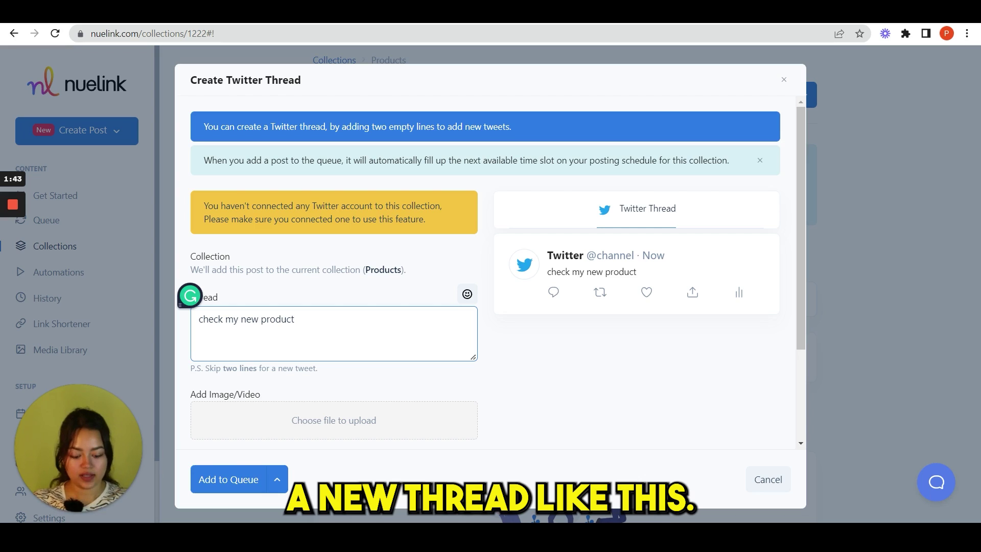
{"action": "key", "text": "Return"}
{"action": "key", "text": "Return"}
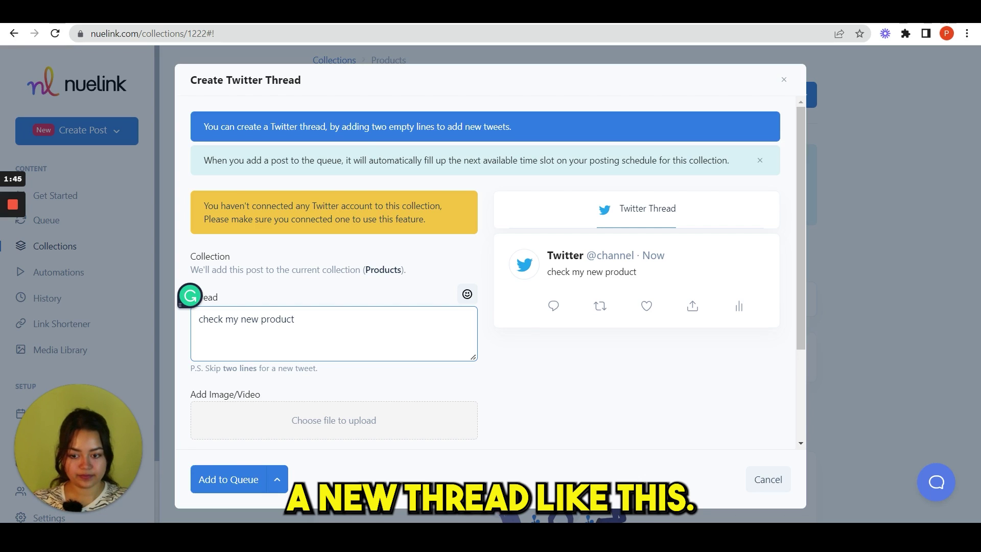
{"action": "key", "text": "Return"}
Add the tweets 'line 1', 'line 2' and 'line' to the thread
{"action": "type", "text": "line"}
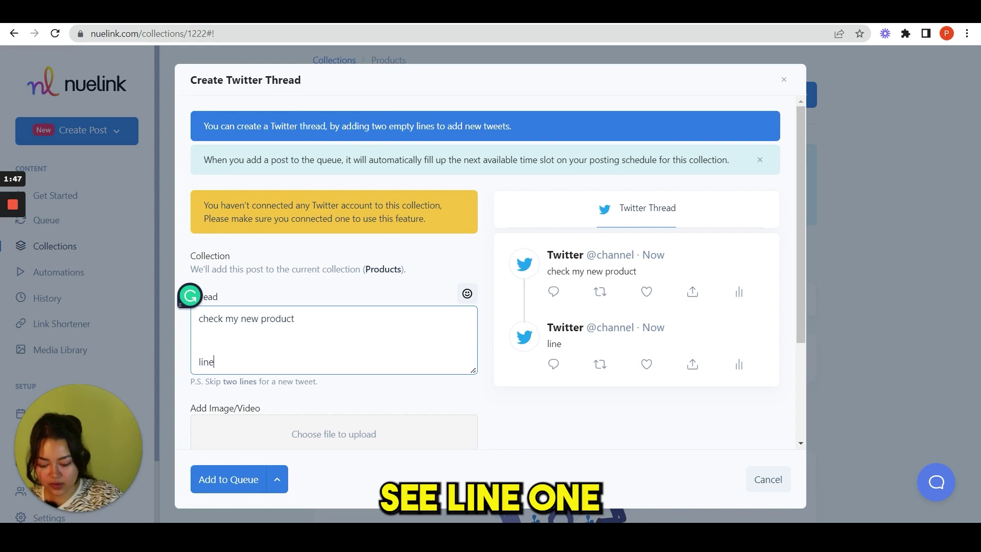
{"action": "type", "text": " 1"}
{"action": "key", "text": "Return"}
{"action": "key", "text": "Return"}
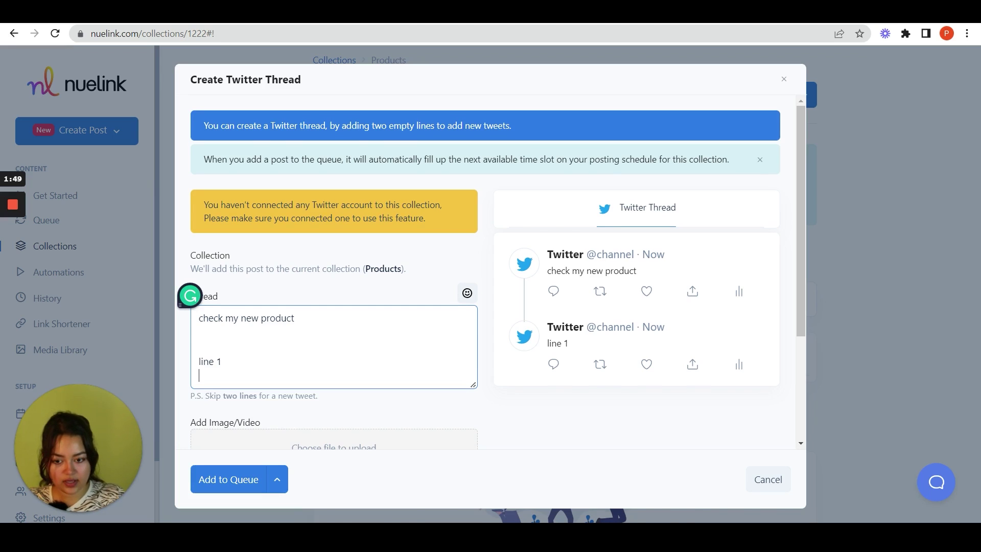
{"action": "key", "text": "Return"}
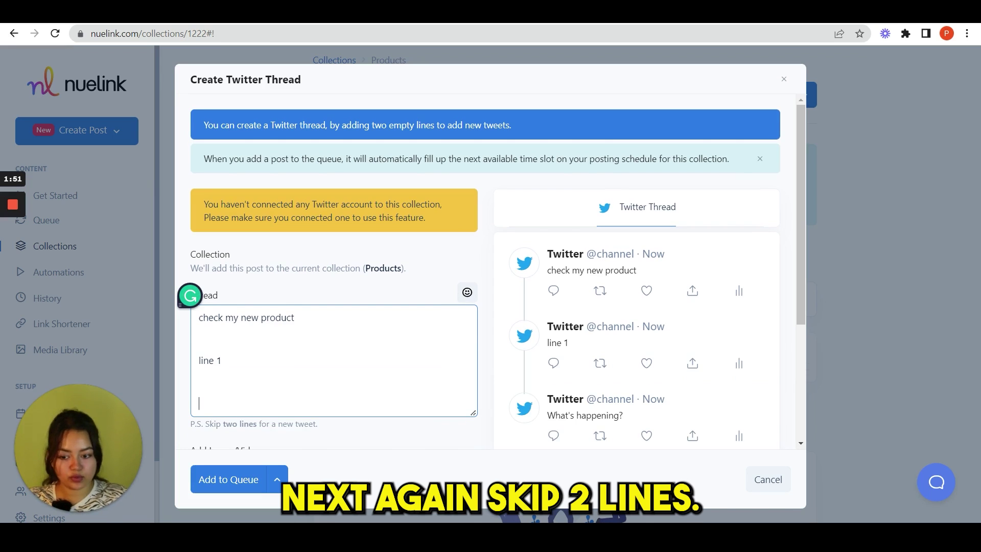
{"action": "type", "text": "line 2"}
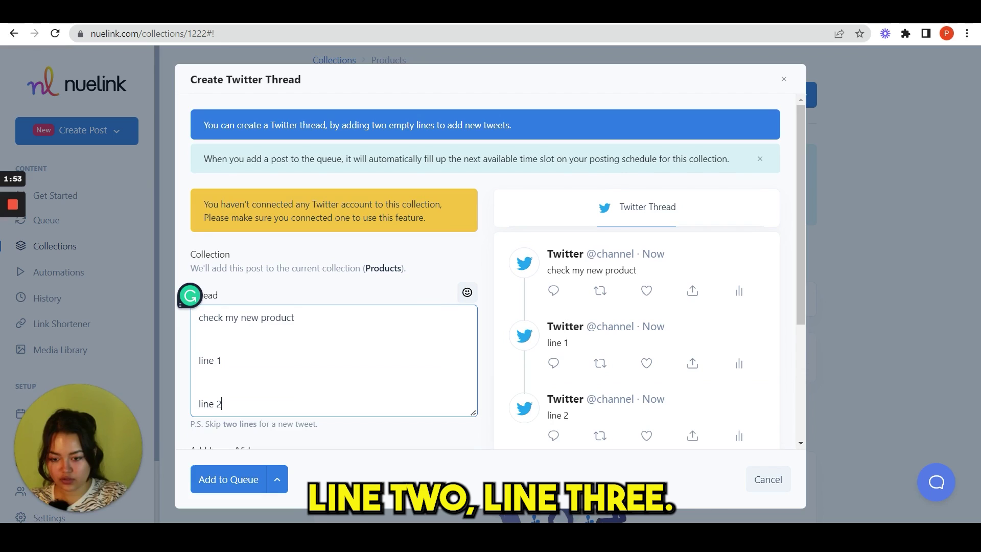
{"action": "key", "text": "Return"}
{"action": "key", "text": "Return"}
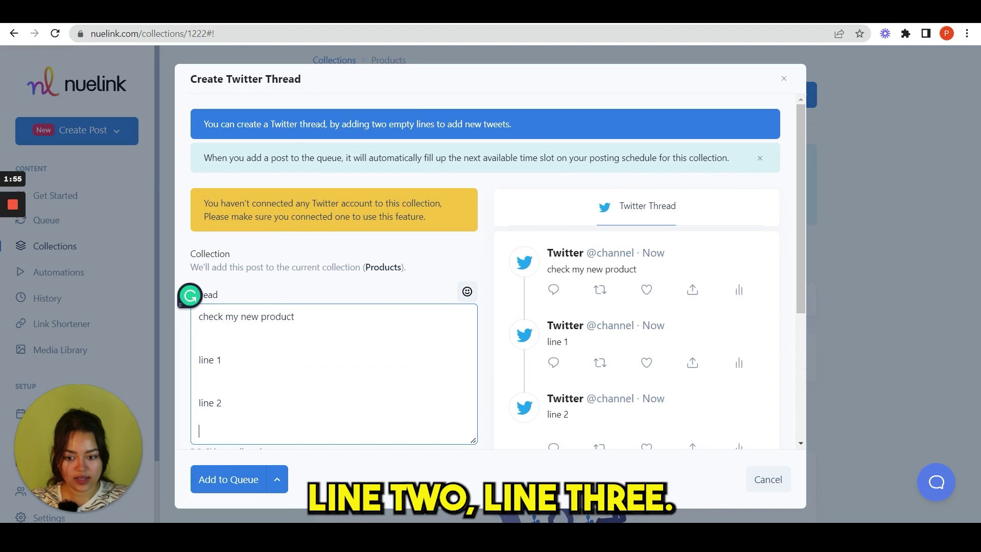
{"action": "type", "text": "line 3"}
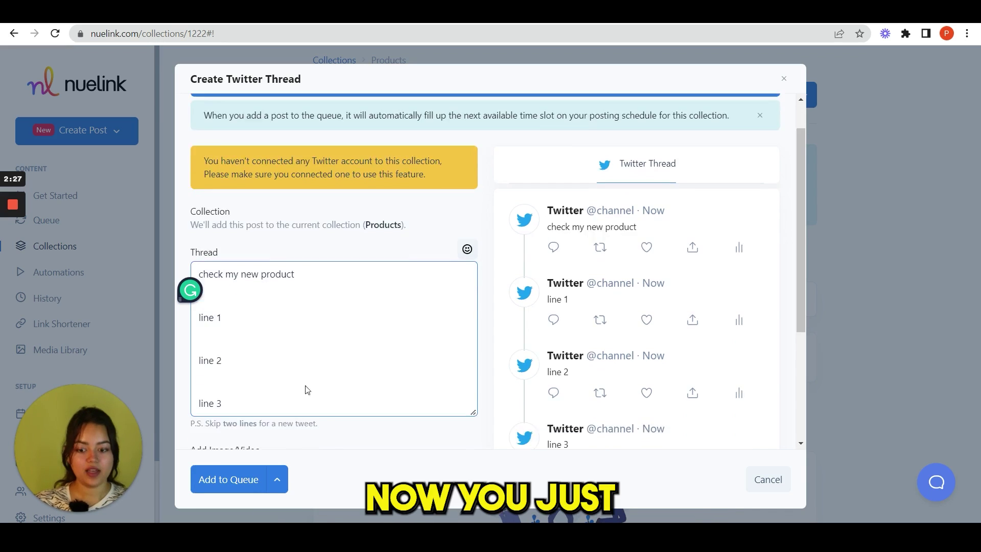
Turn on one-time scheduling for the thread and bring up its date picker
{"action": "scroll", "coordinate": [209, 428], "scroll_direction": "down", "scroll_amount": 4}
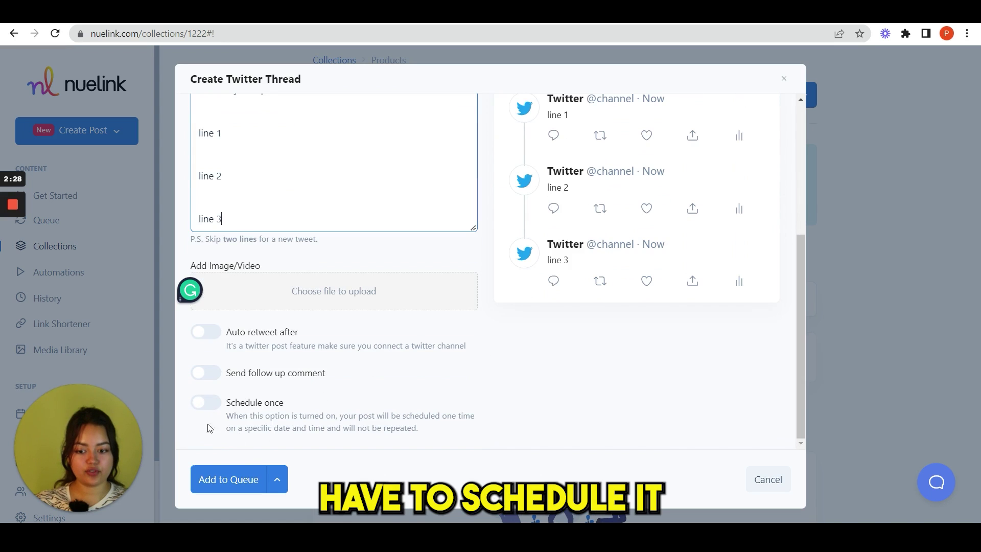
{"action": "left_click", "coordinate": [207, 403]}
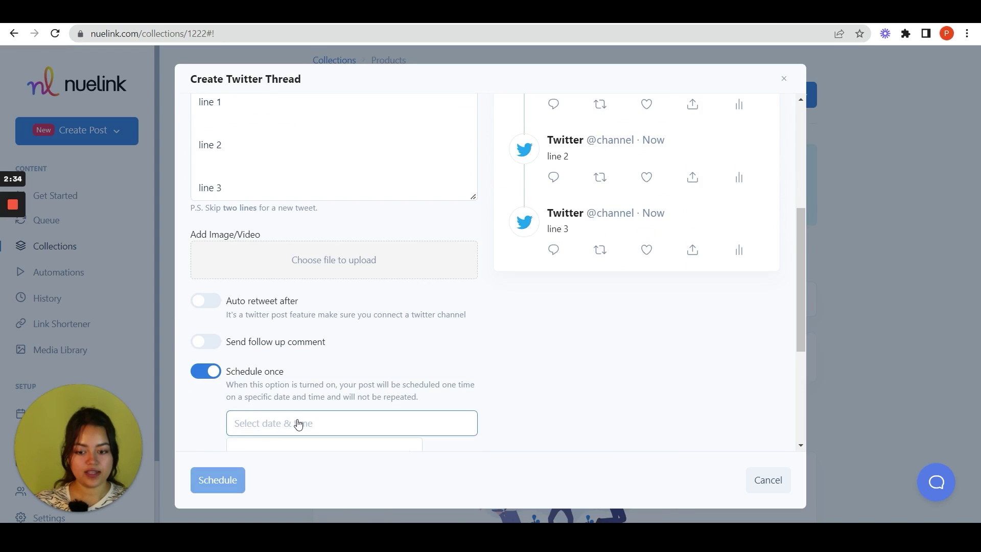
{"action": "left_click", "coordinate": [328, 419]}
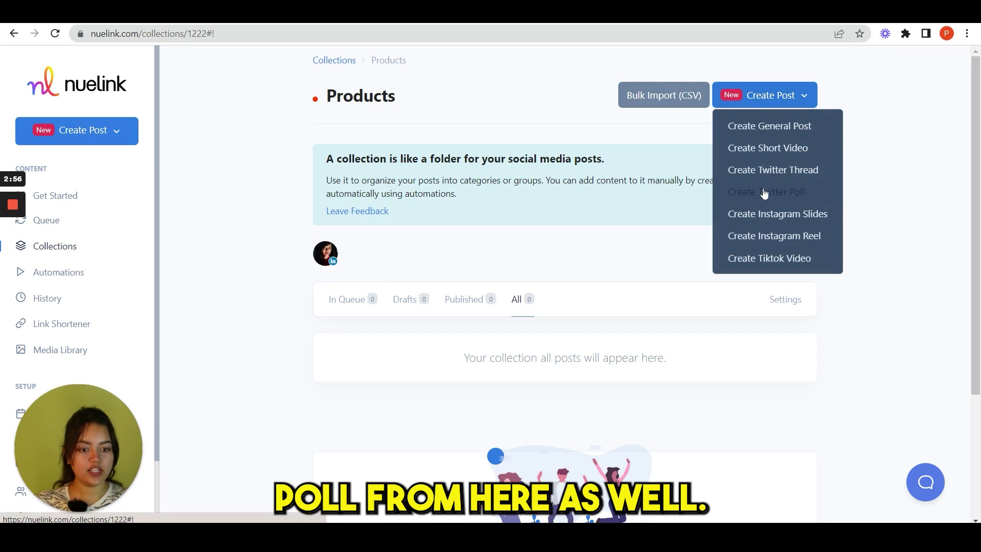
{"action": "left_click", "coordinate": [764, 192]}
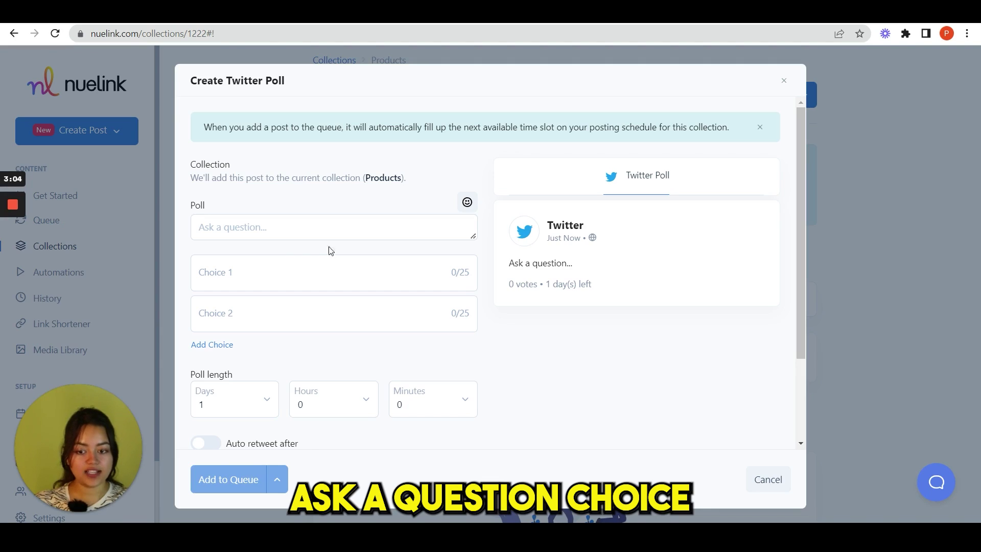
{"action": "scroll", "coordinate": [268, 271], "scroll_direction": "down", "scroll_amount": 3}
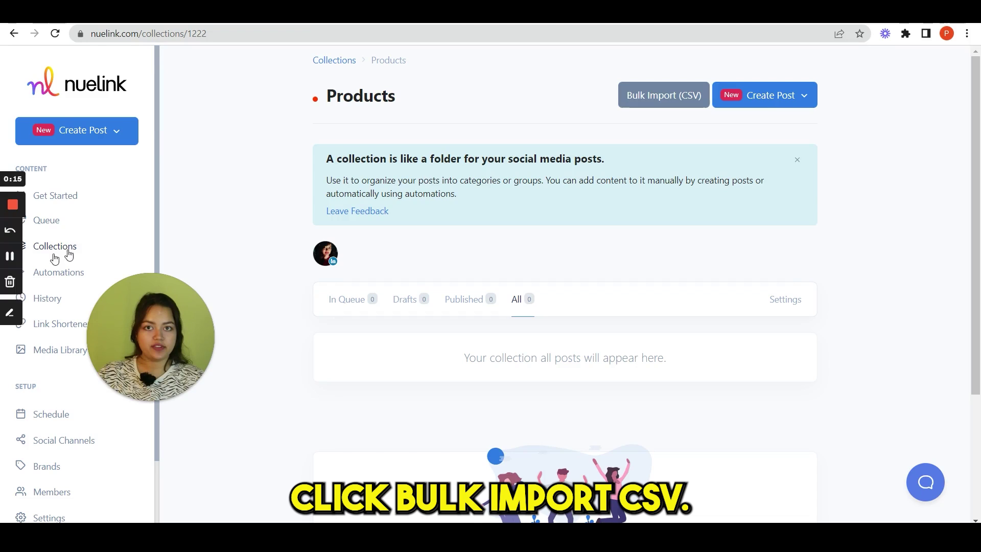
Open the Bulk Import (CSV) dialog for Products and browse for a file
{"action": "left_click", "coordinate": [665, 96]}
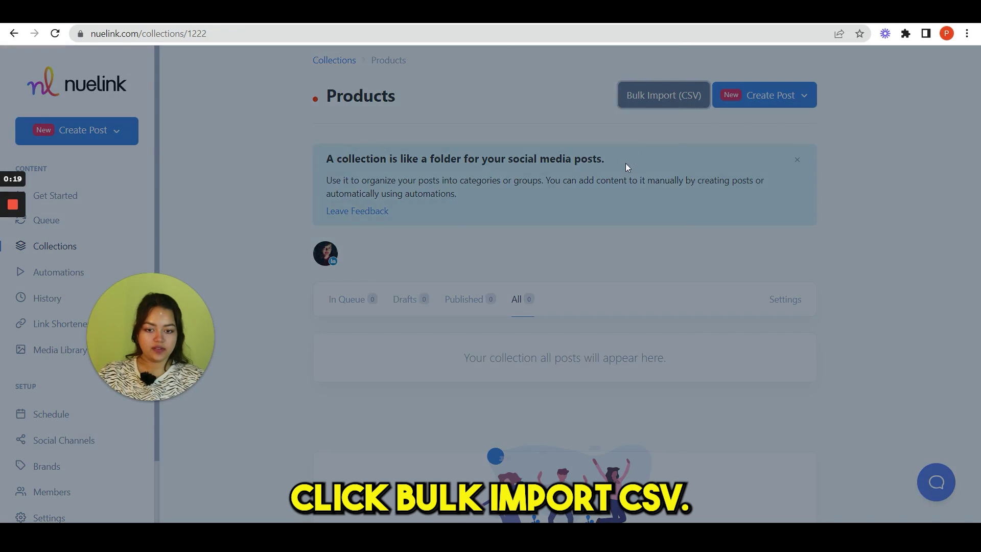
{"action": "mouse_move", "coordinate": [529, 221]}
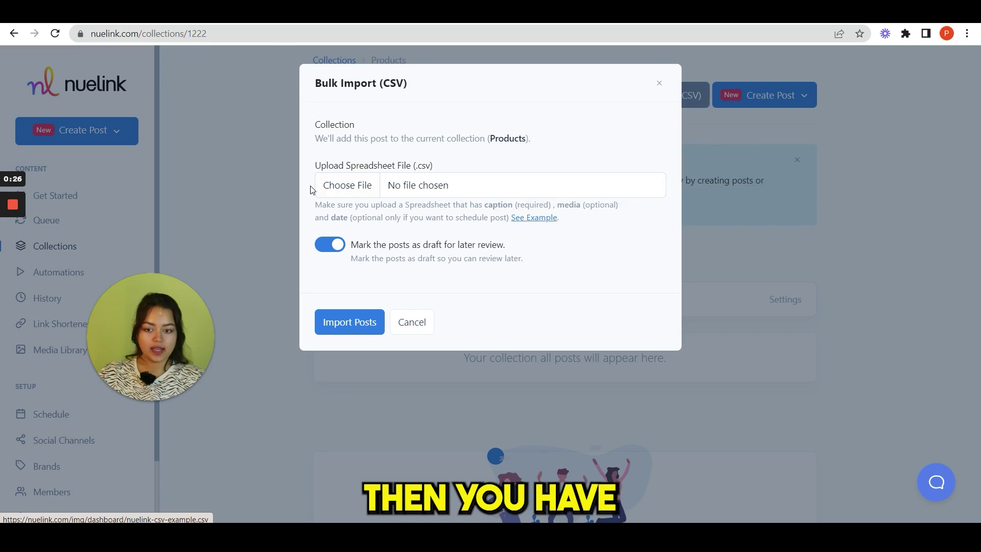
{"action": "left_click", "coordinate": [342, 188]}
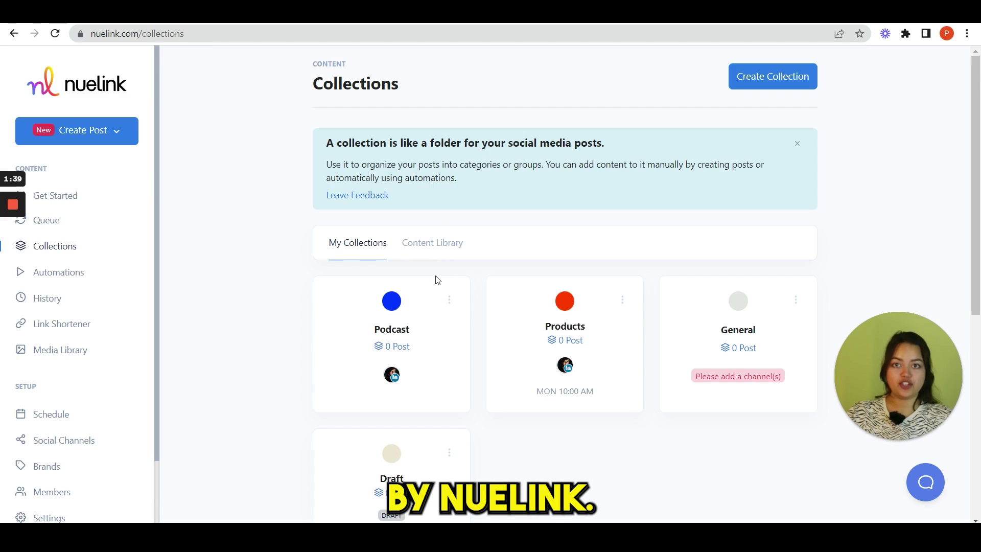
Open the Content Library and scroll through its Quotes, Facts, Memes and Questions collections
{"action": "left_click", "coordinate": [434, 245]}
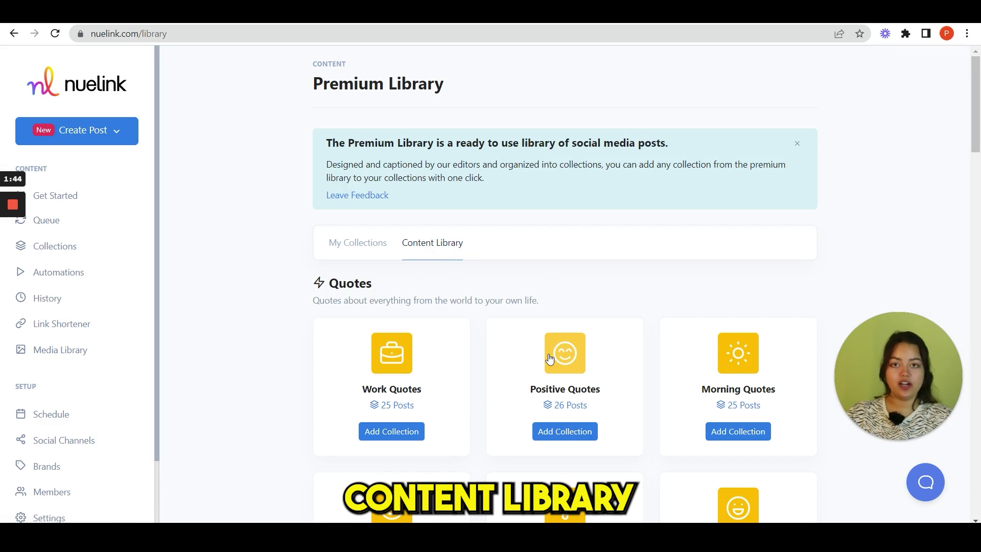
{"action": "scroll", "coordinate": [549, 359], "scroll_direction": "down", "scroll_amount": 4}
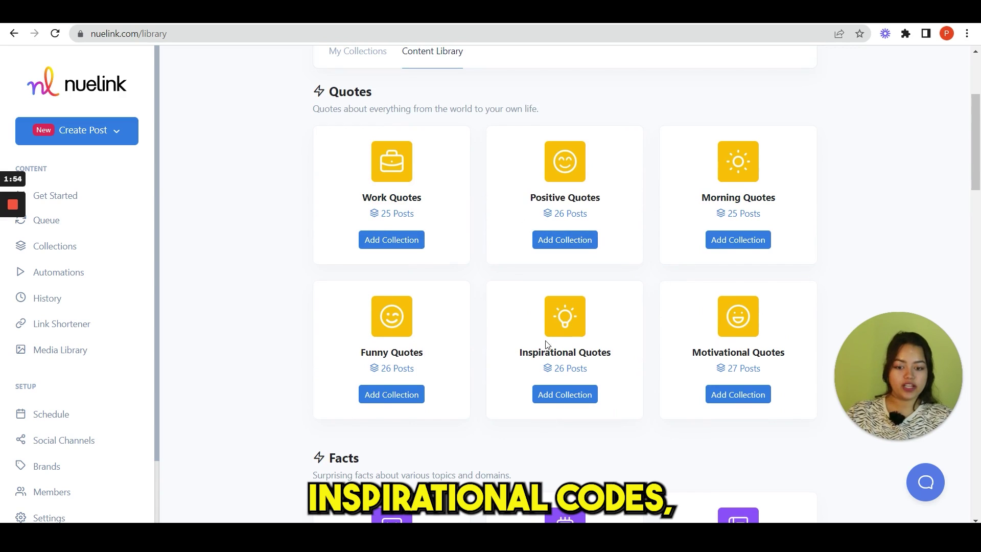
{"action": "scroll", "coordinate": [613, 342], "scroll_direction": "down", "scroll_amount": 5}
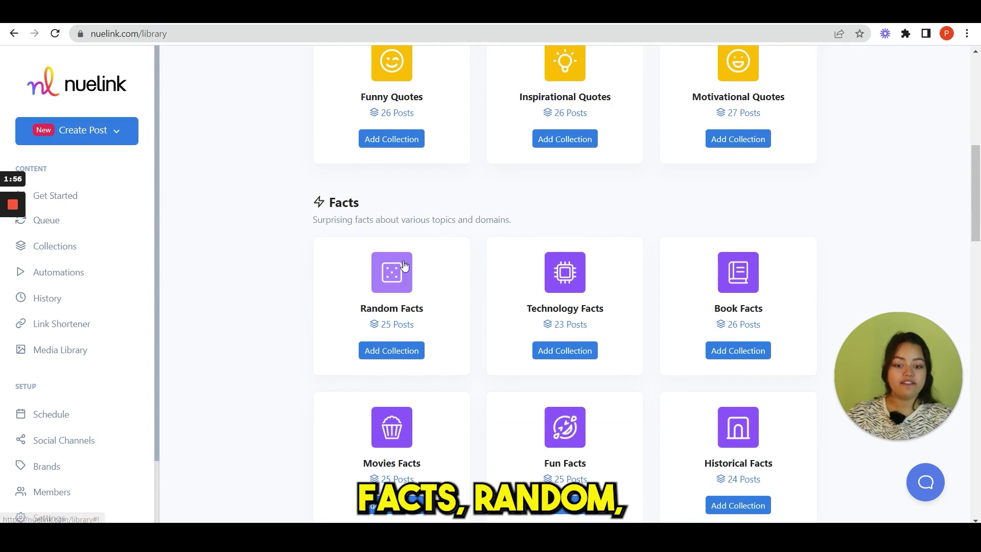
{"action": "scroll", "coordinate": [613, 339], "scroll_direction": "down", "scroll_amount": 2}
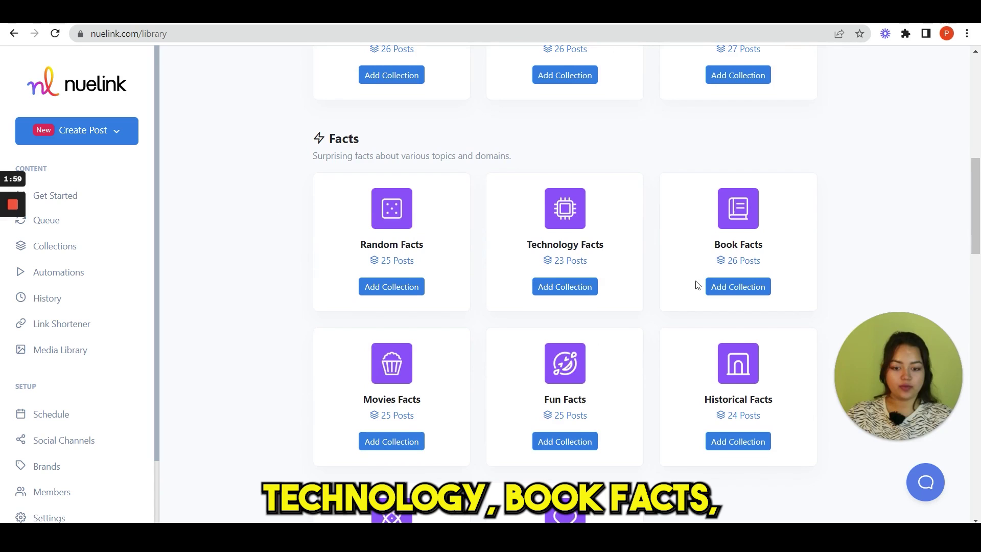
{"action": "scroll", "coordinate": [593, 416], "scroll_direction": "down", "scroll_amount": 6}
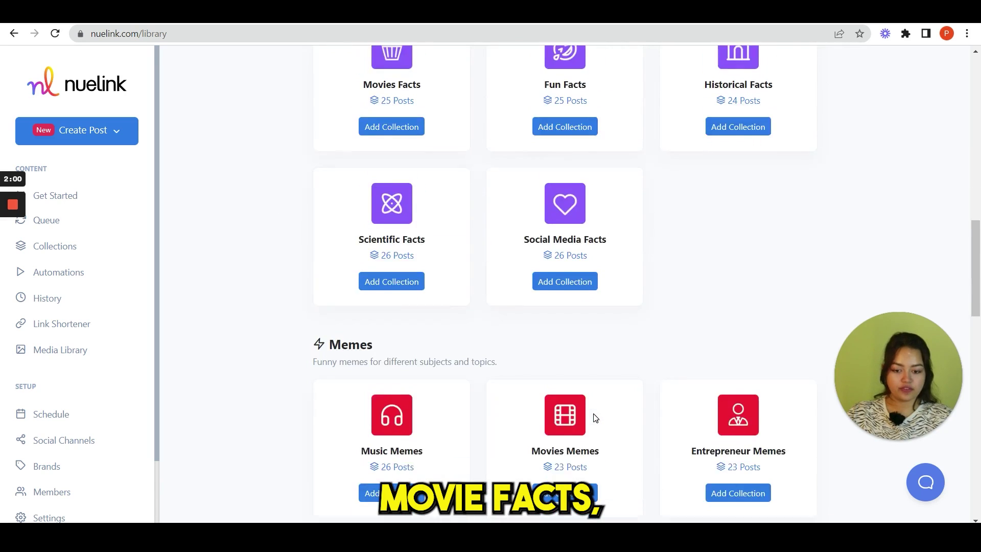
{"action": "scroll", "coordinate": [594, 418], "scroll_direction": "down", "scroll_amount": 10}
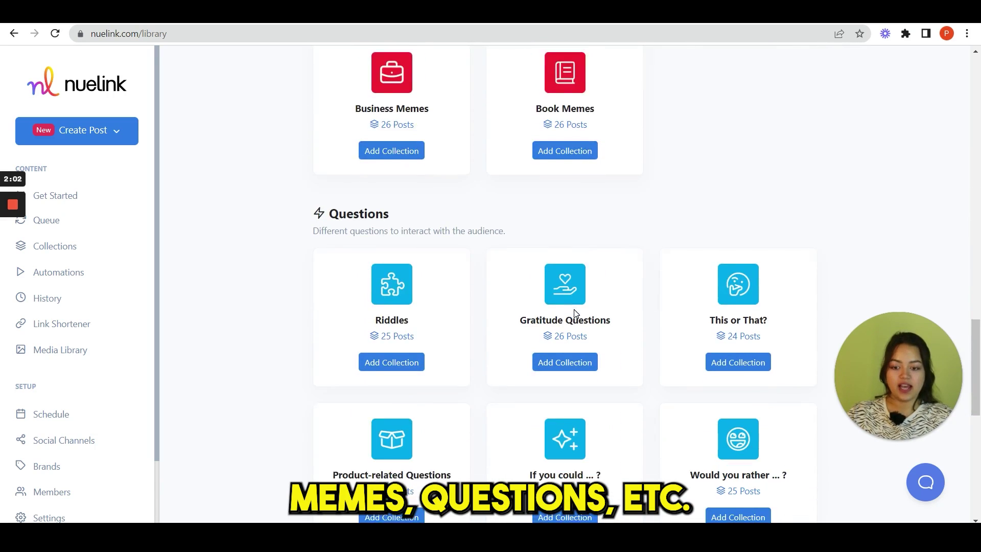
{"action": "scroll", "coordinate": [573, 313], "scroll_direction": "down", "scroll_amount": 4}
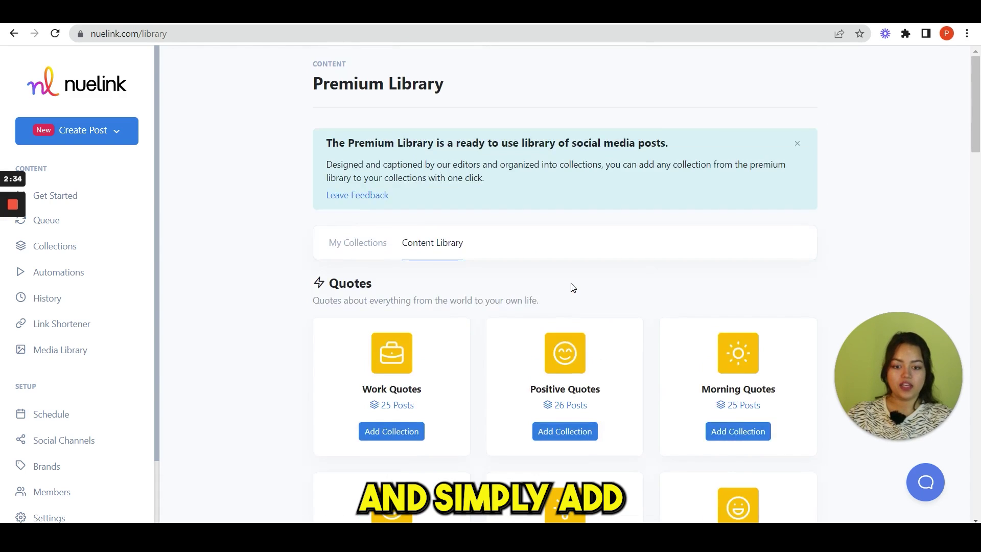
{"action": "scroll", "coordinate": [569, 285], "scroll_direction": "down", "scroll_amount": 4}
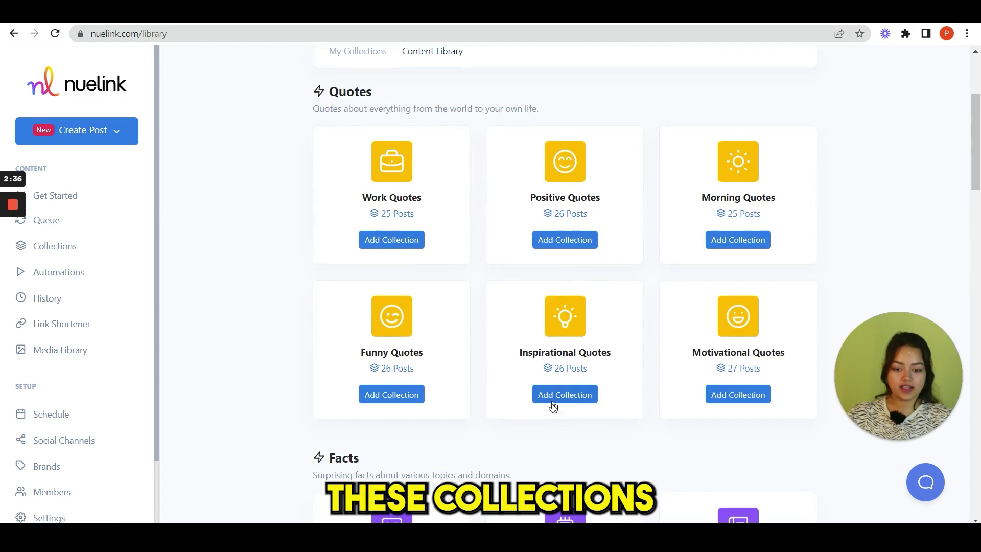
Add Inspirational Quotes with the LinkedIn profile channel, then review its posting days and times
{"action": "left_click", "coordinate": [553, 403]}
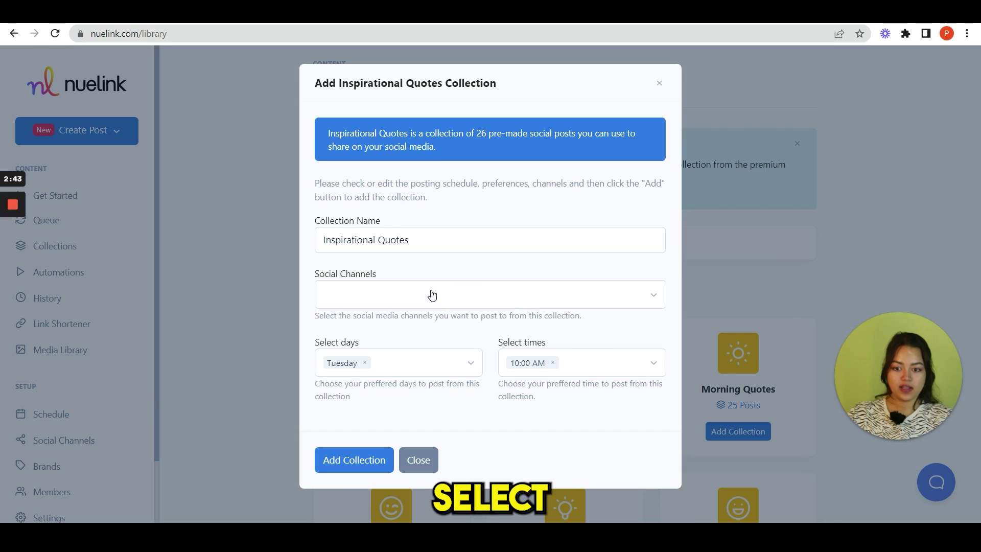
{"action": "left_click", "coordinate": [431, 295]}
{"action": "left_click", "coordinate": [412, 326]}
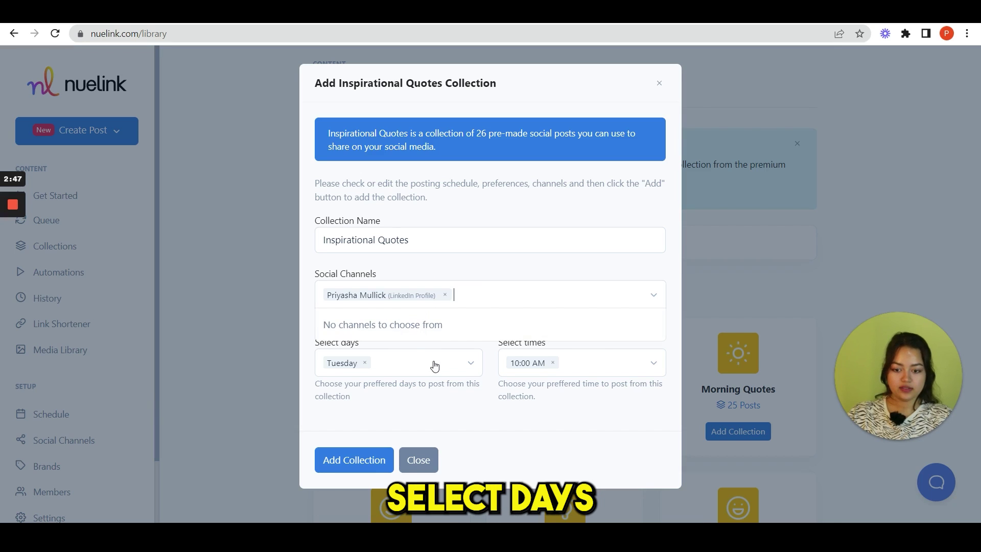
{"action": "left_click", "coordinate": [435, 365]}
{"action": "left_click", "coordinate": [436, 366]}
{"action": "left_click", "coordinate": [575, 370]}
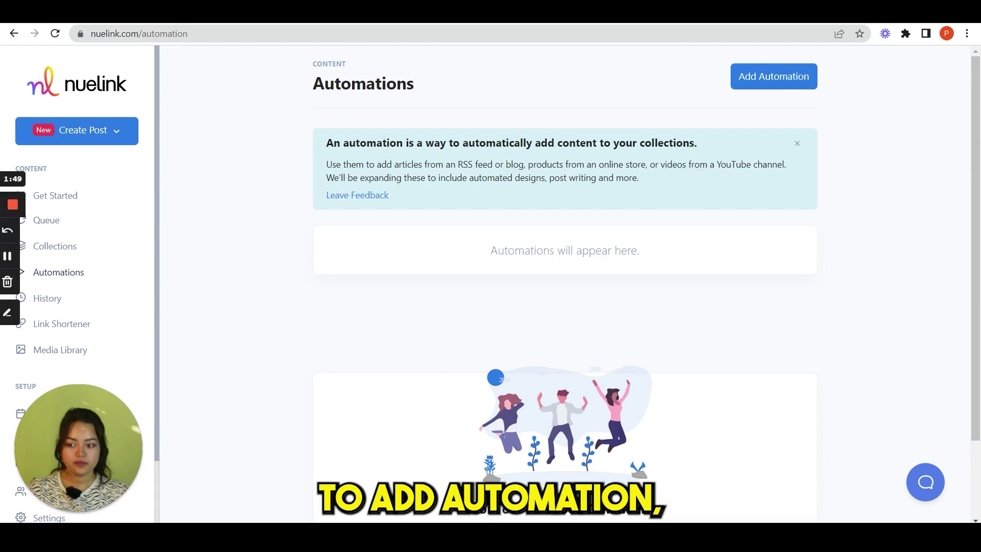
Start a new automation and browse the integration cards down to WordPress
{"action": "left_click", "coordinate": [796, 83]}
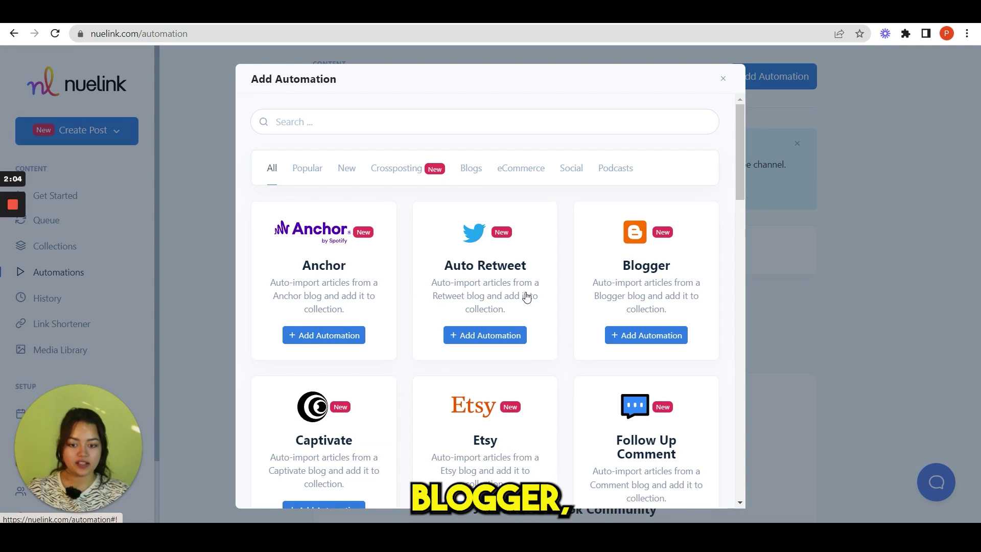
{"action": "scroll", "coordinate": [523, 296], "scroll_direction": "down", "scroll_amount": 10}
{"action": "scroll", "coordinate": [528, 298], "scroll_direction": "down", "scroll_amount": 7}
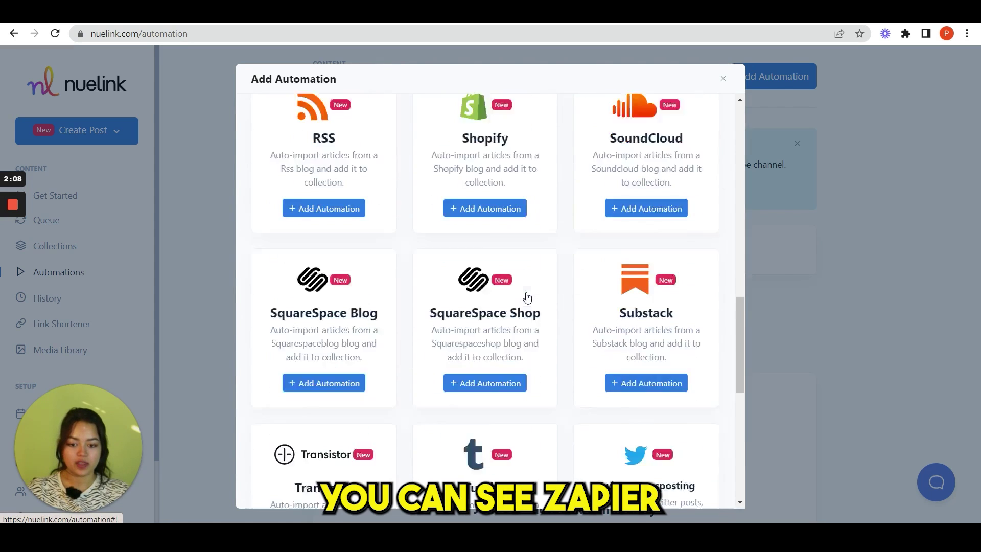
{"action": "scroll", "coordinate": [526, 297], "scroll_direction": "down", "scroll_amount": 8}
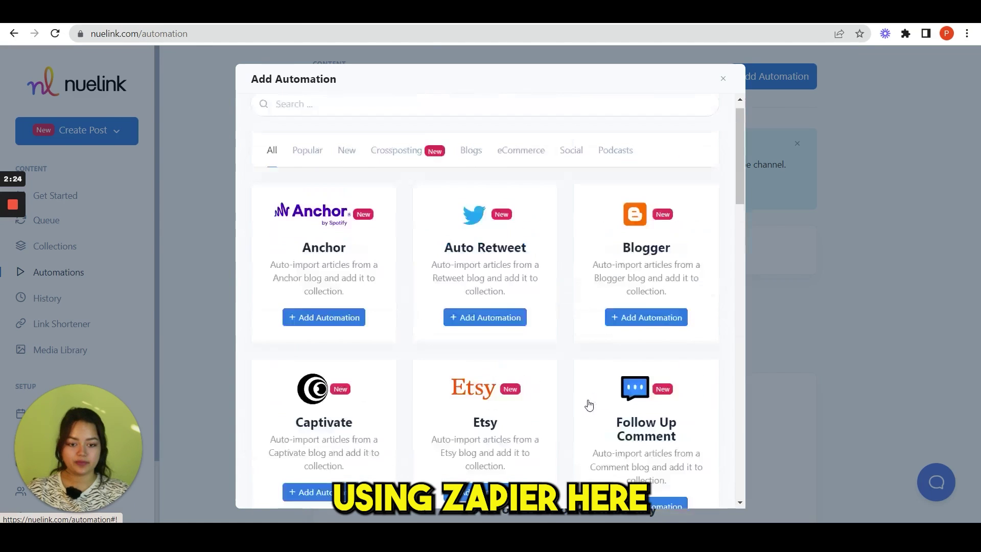
{"action": "scroll", "coordinate": [562, 389], "scroll_direction": "up", "scroll_amount": 1}
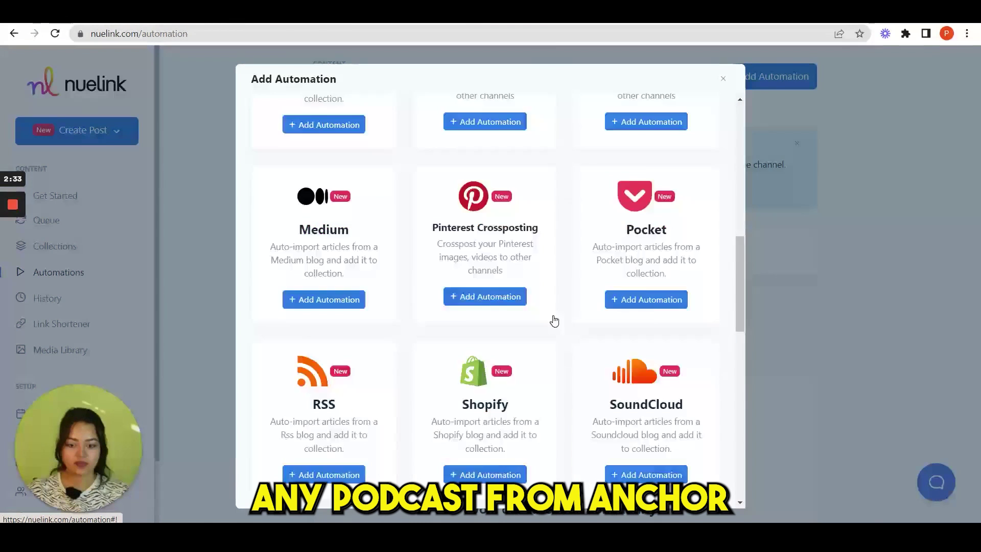
{"action": "scroll", "coordinate": [553, 321], "scroll_direction": "down", "scroll_amount": 2}
{"action": "scroll", "coordinate": [553, 321], "scroll_direction": "down", "scroll_amount": 4}
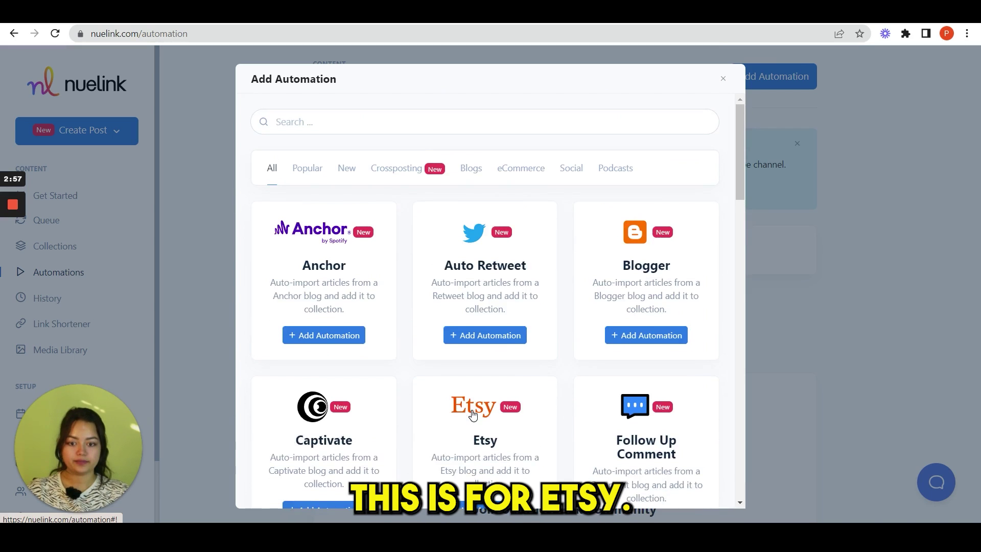
{"action": "scroll", "coordinate": [473, 415], "scroll_direction": "down", "scroll_amount": 3}
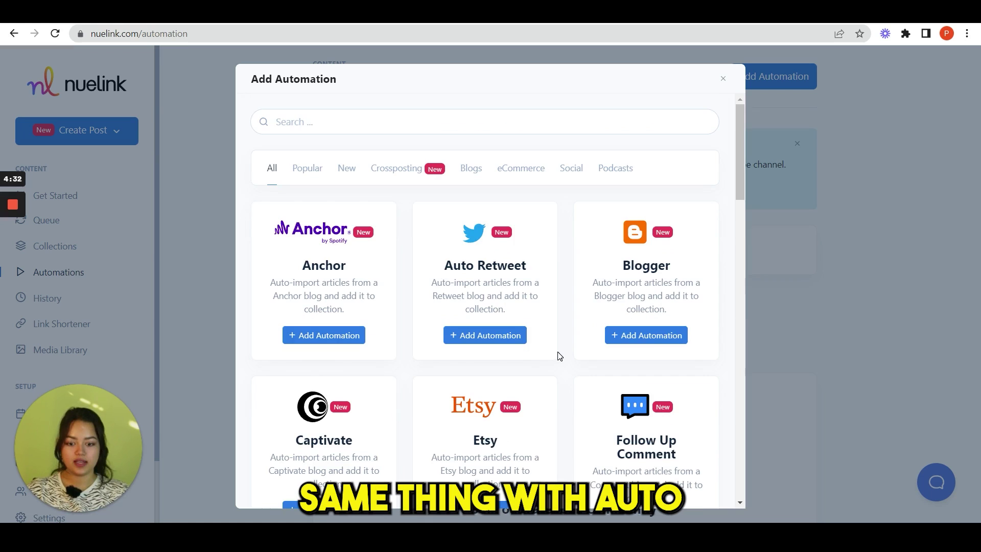
{"action": "scroll", "coordinate": [560, 357], "scroll_direction": "down", "scroll_amount": 1}
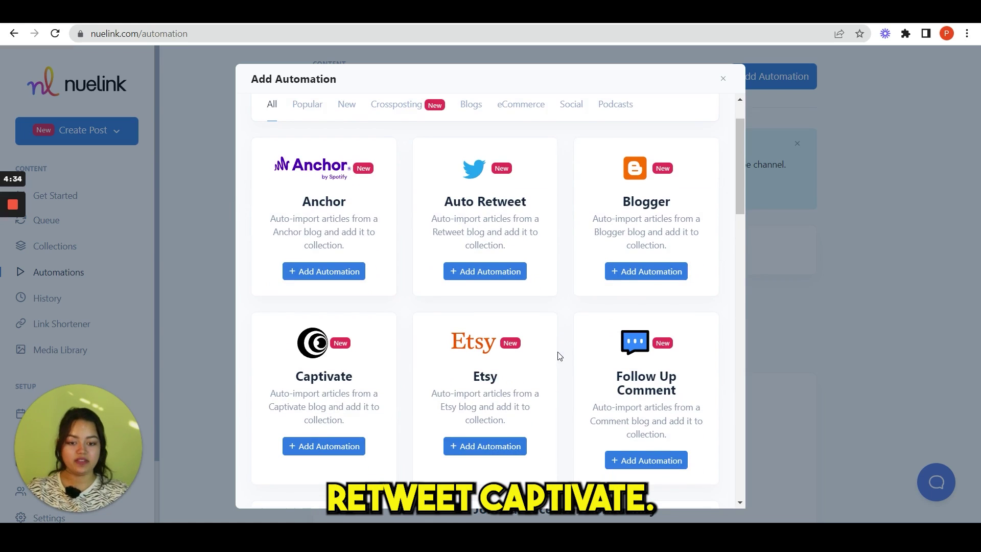
{"action": "scroll", "coordinate": [561, 357], "scroll_direction": "down", "scroll_amount": 4}
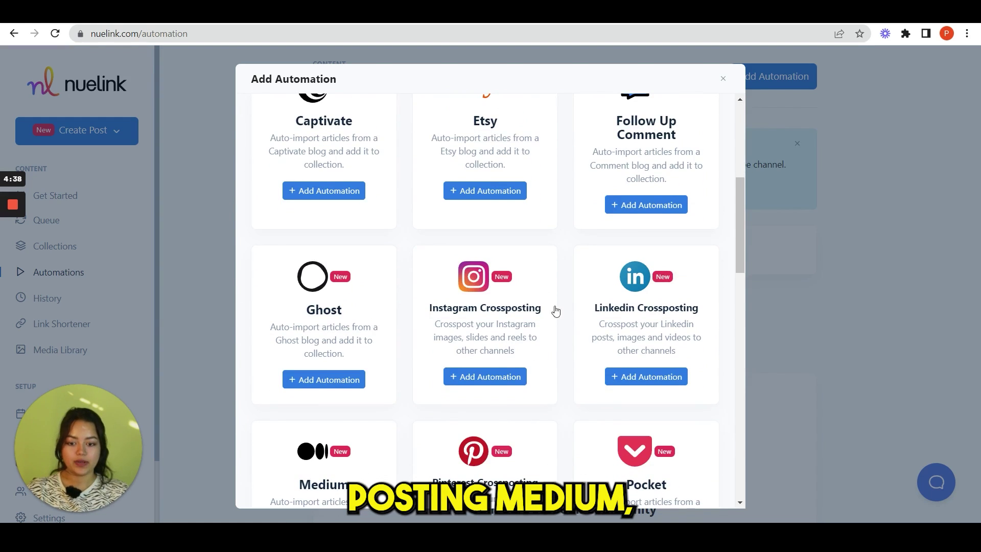
{"action": "scroll", "coordinate": [545, 368], "scroll_direction": "down", "scroll_amount": 6}
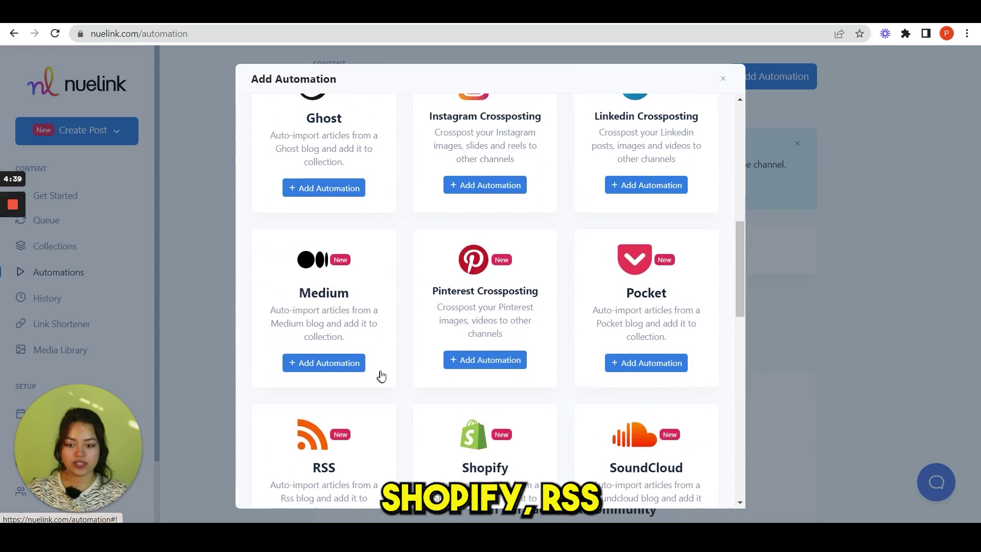
{"action": "scroll", "coordinate": [432, 299], "scroll_direction": "down", "scroll_amount": 6}
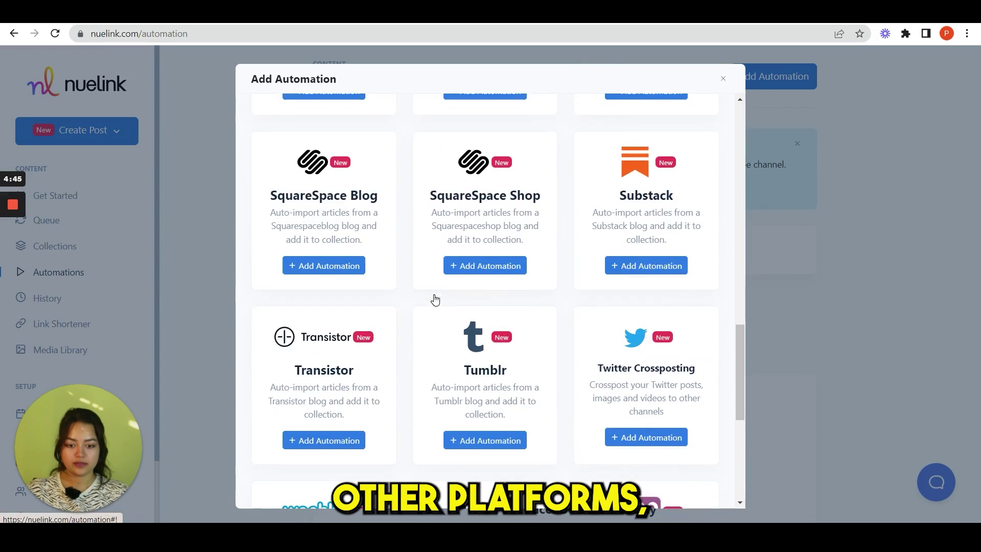
{"action": "scroll", "coordinate": [434, 298], "scroll_direction": "down", "scroll_amount": 5}
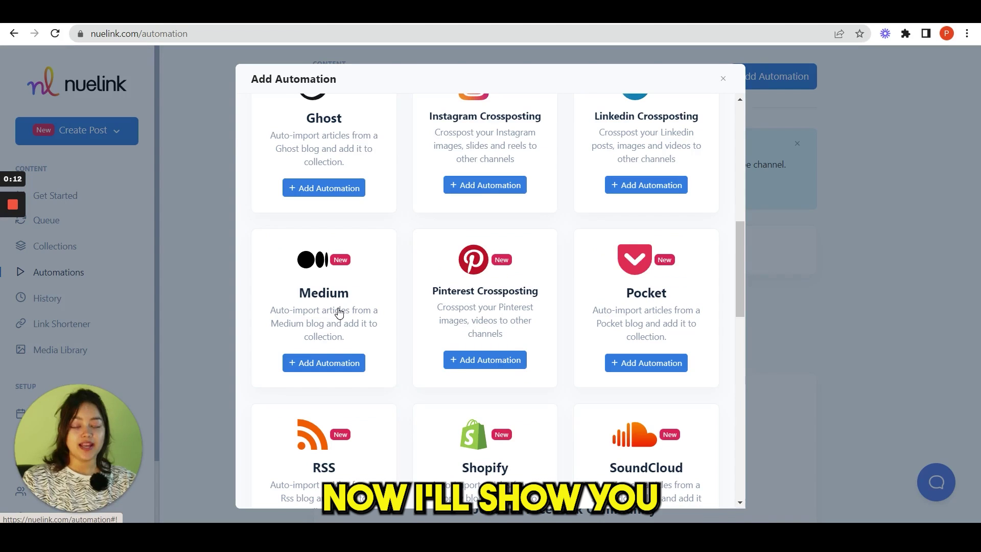
{"action": "scroll", "coordinate": [339, 313], "scroll_direction": "down", "scroll_amount": 13}
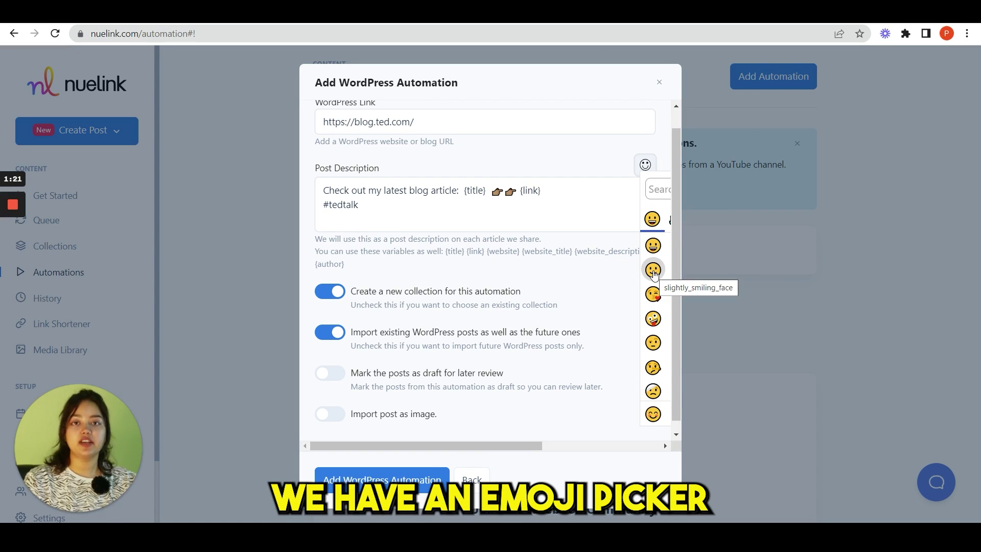
{"action": "left_click", "coordinate": [653, 270]}
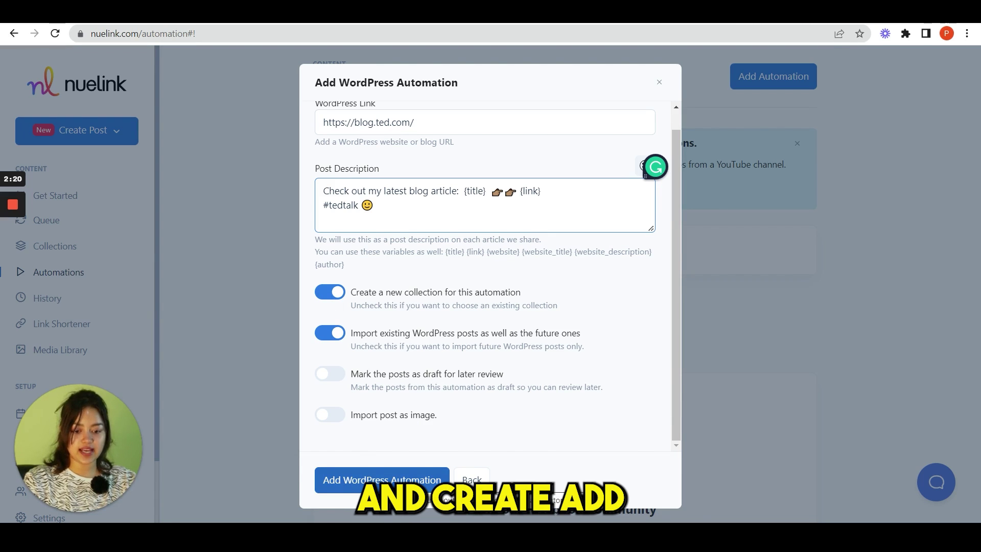
{"action": "left_click", "coordinate": [382, 479]}
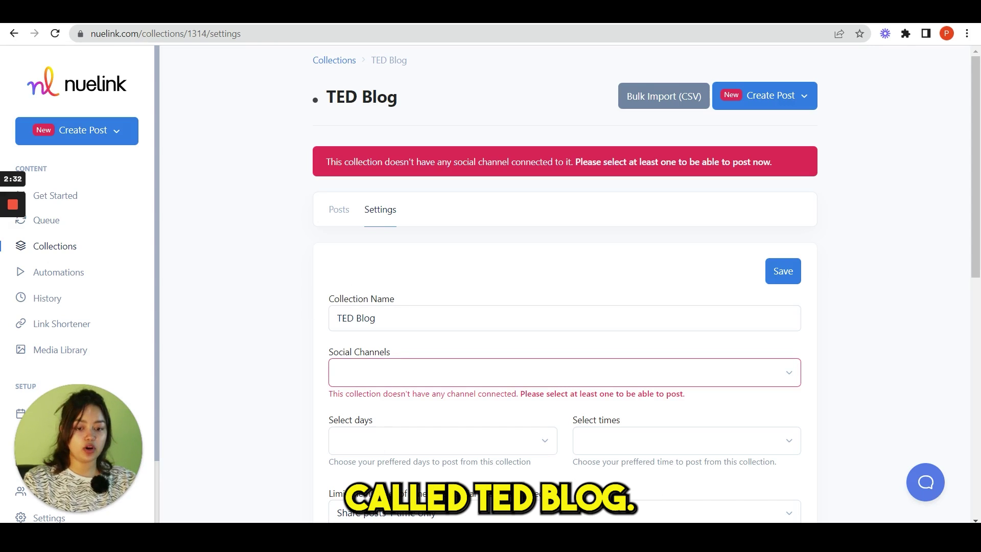
Connect the LinkedIn profile to TED Blog and schedule posting on Mondays at 4:00 PM
{"action": "scroll", "coordinate": [386, 255], "scroll_direction": "down", "scroll_amount": 4}
{"action": "left_click", "coordinate": [387, 183]}
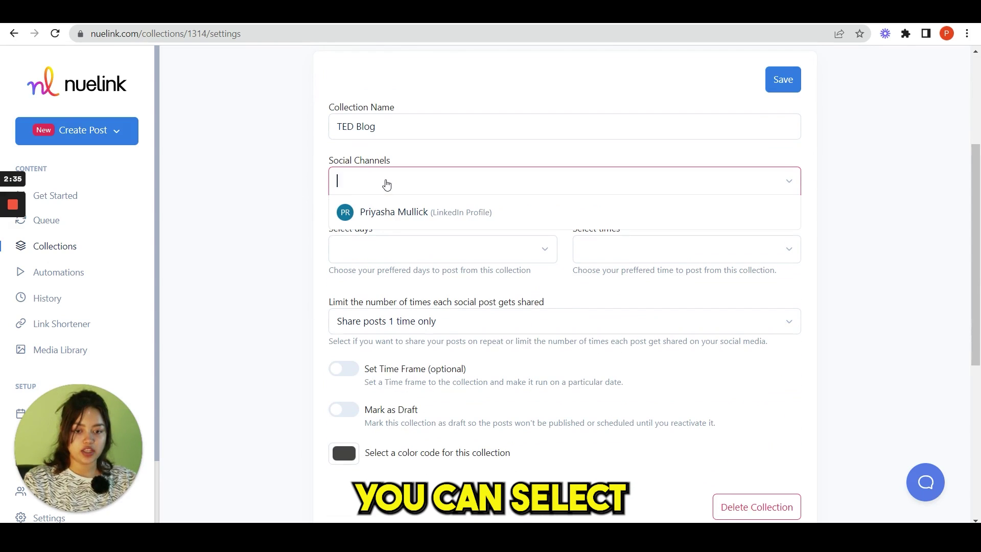
{"action": "left_click", "coordinate": [394, 212]}
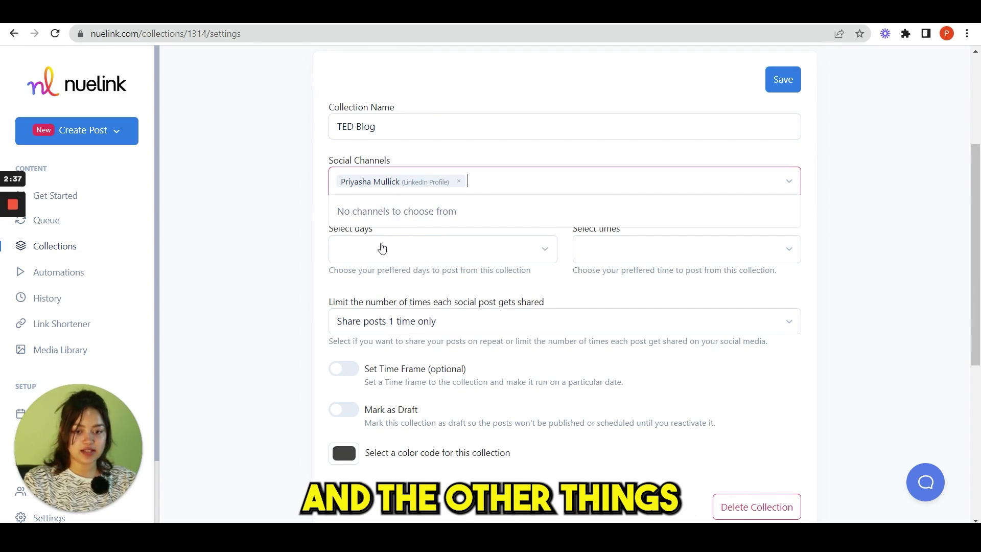
{"action": "left_click", "coordinate": [382, 249]}
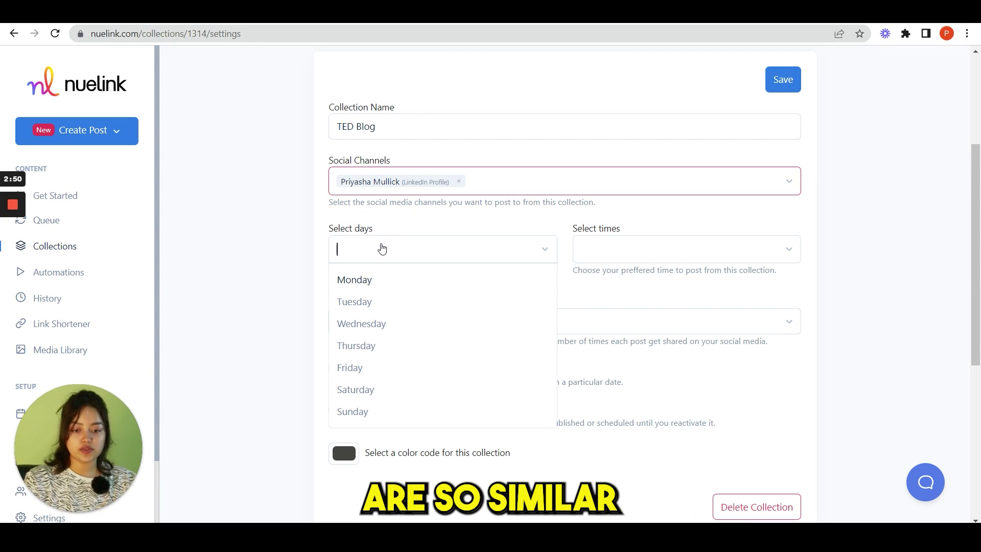
{"action": "left_click", "coordinate": [370, 281]}
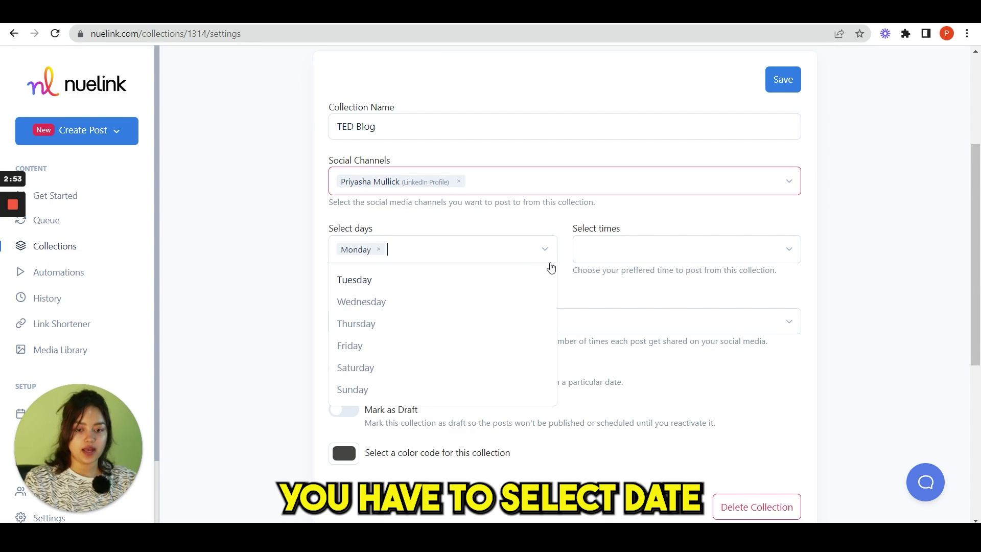
{"action": "left_click", "coordinate": [607, 248]}
{"action": "scroll", "coordinate": [611, 440], "scroll_direction": "down", "scroll_amount": 10}
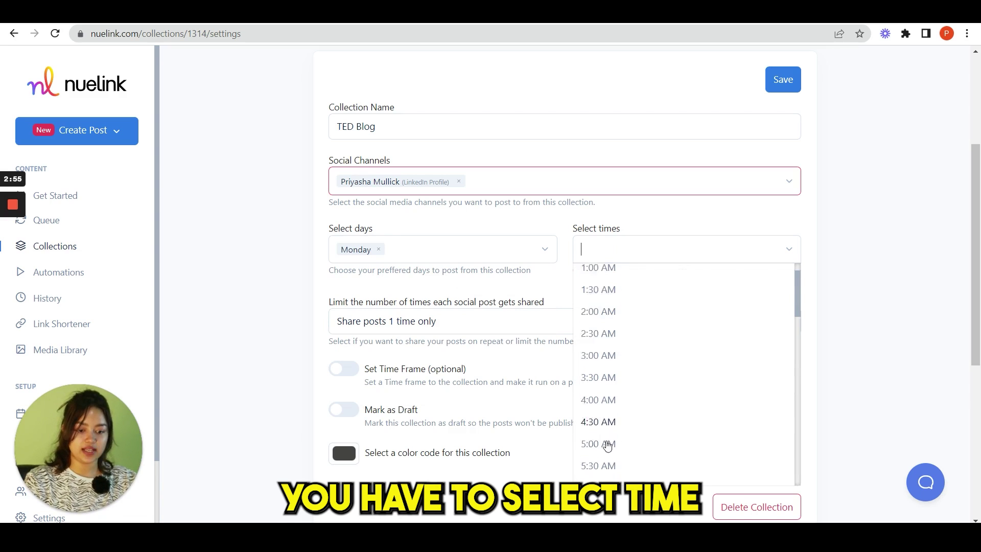
{"action": "left_click", "coordinate": [598, 398]}
Share each post 1 time only, keep purple, save, and view the collection's 20 posts
{"action": "left_click", "coordinate": [453, 321]}
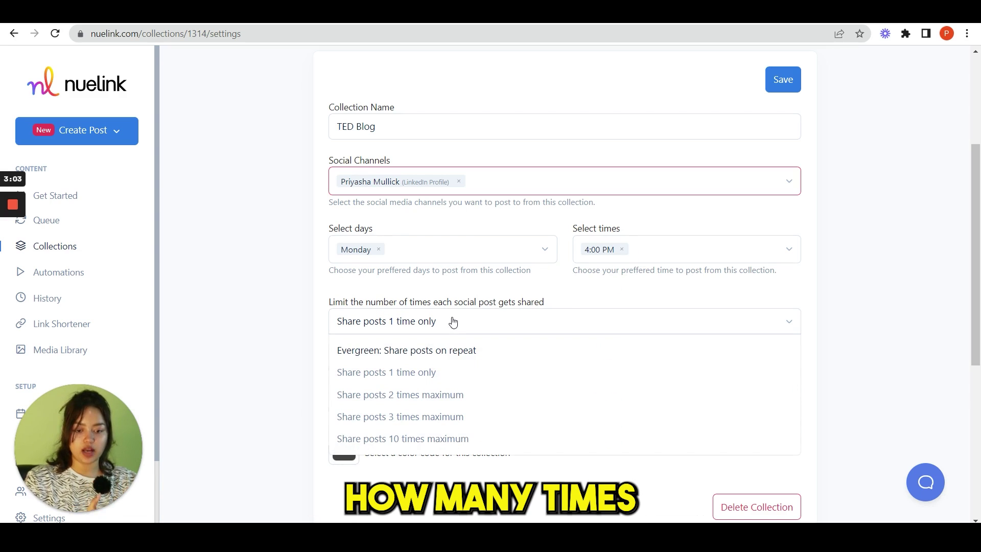
{"action": "left_click", "coordinate": [343, 454]}
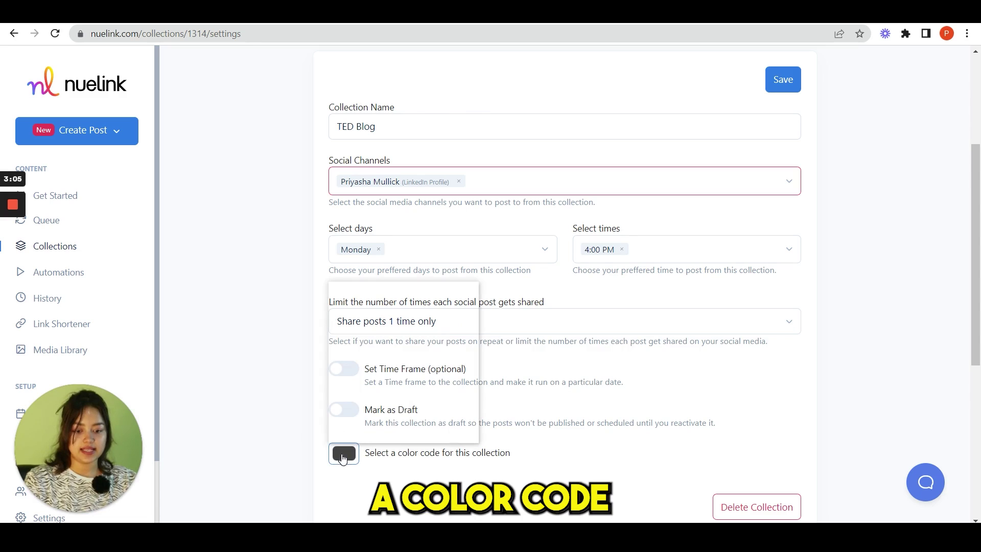
{"action": "left_click", "coordinate": [544, 461]}
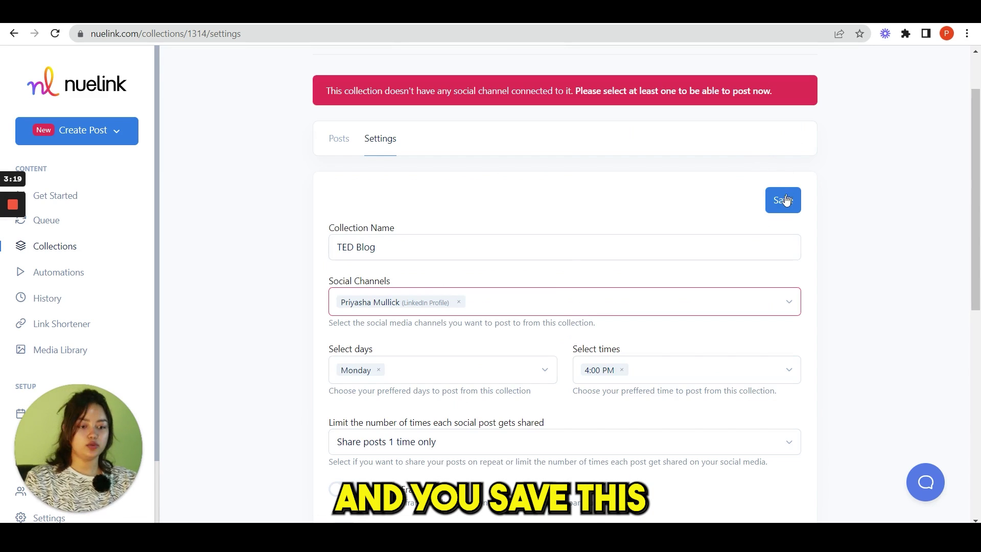
{"action": "left_click", "coordinate": [786, 199]}
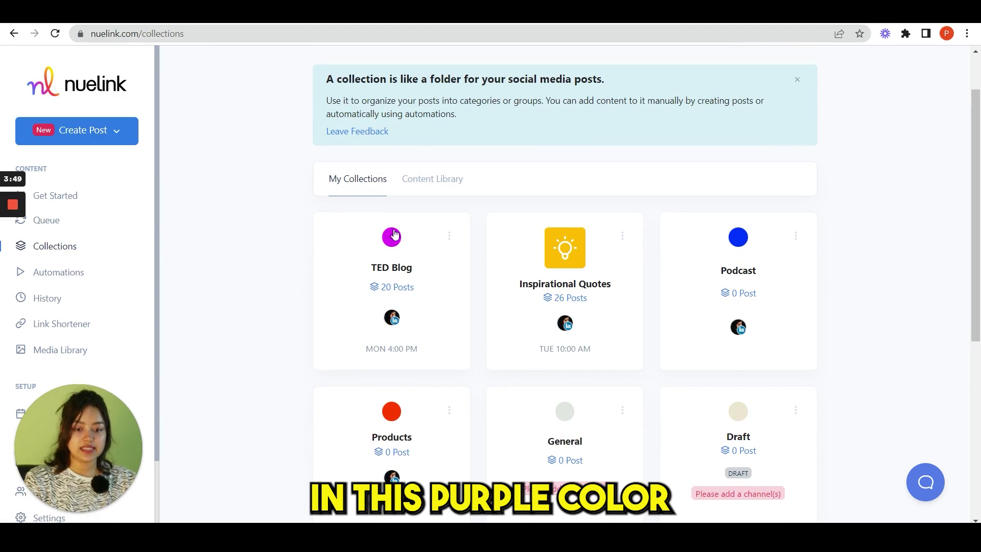
{"action": "left_click", "coordinate": [408, 295]}
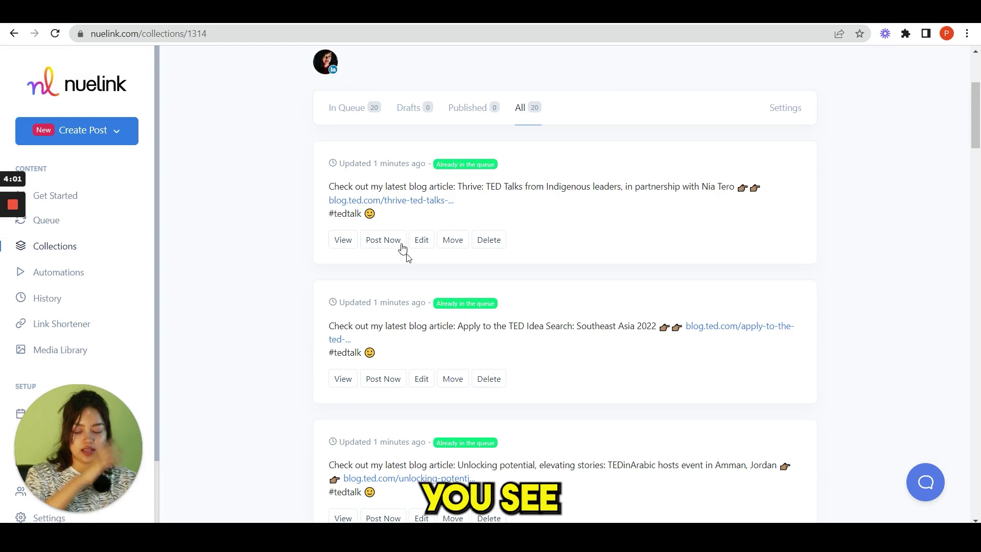
{"action": "scroll", "coordinate": [563, 337], "scroll_direction": "down", "scroll_amount": 5}
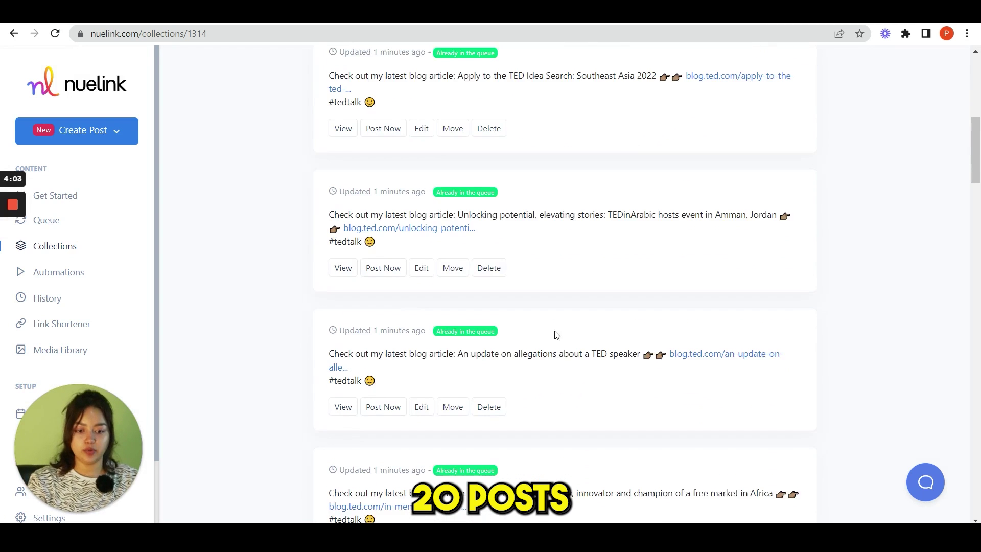
{"action": "scroll", "coordinate": [557, 335], "scroll_direction": "down", "scroll_amount": 7}
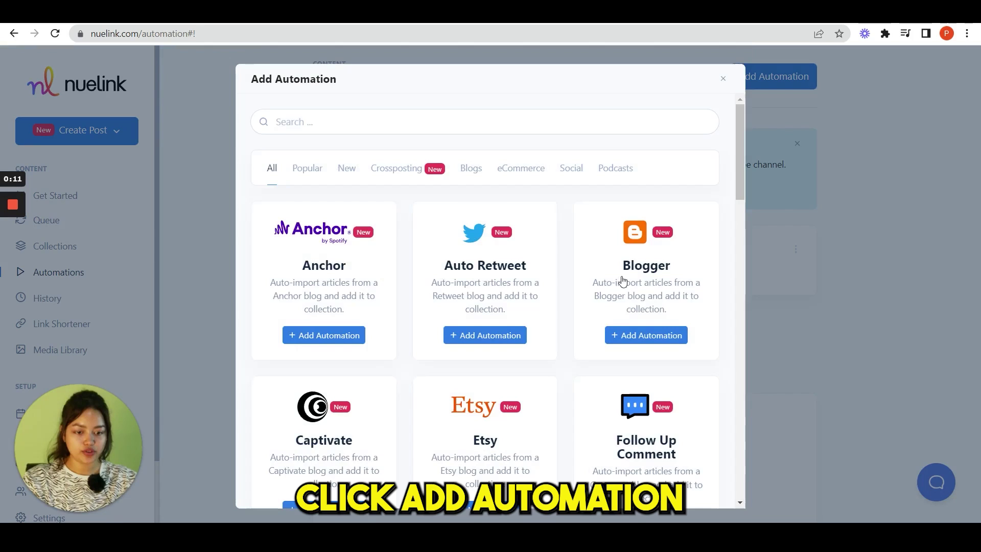
Start a follow-up comment automation titled 'Follow up comment' on the Newsletter collection
{"action": "scroll", "coordinate": [620, 280], "scroll_direction": "down", "scroll_amount": 2}
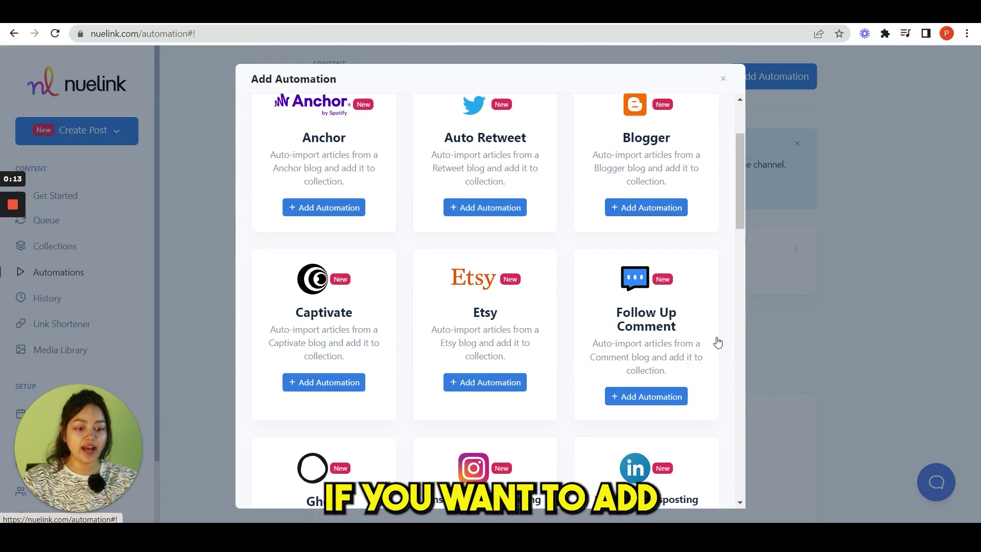
{"action": "left_click", "coordinate": [647, 397]}
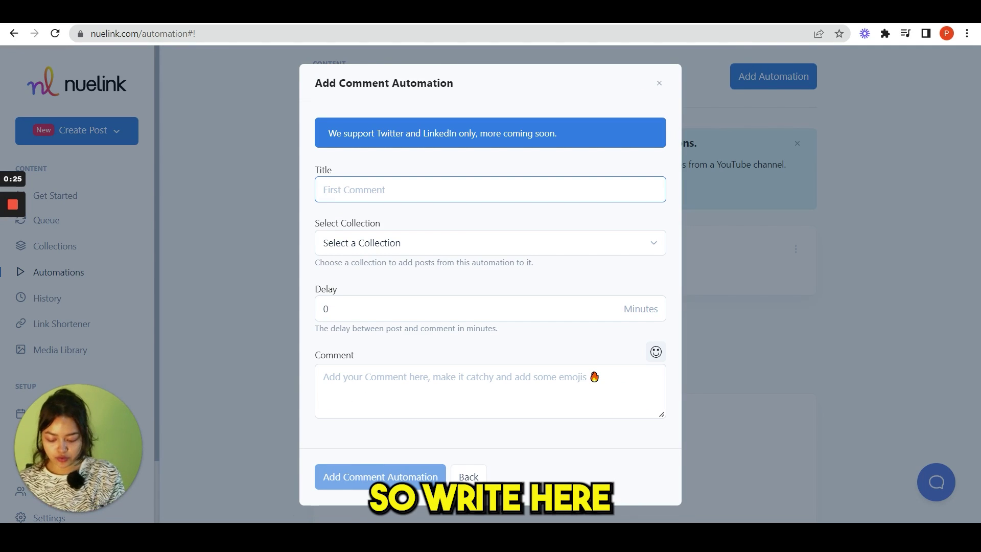
{"action": "type", "text": "Follow up comment"}
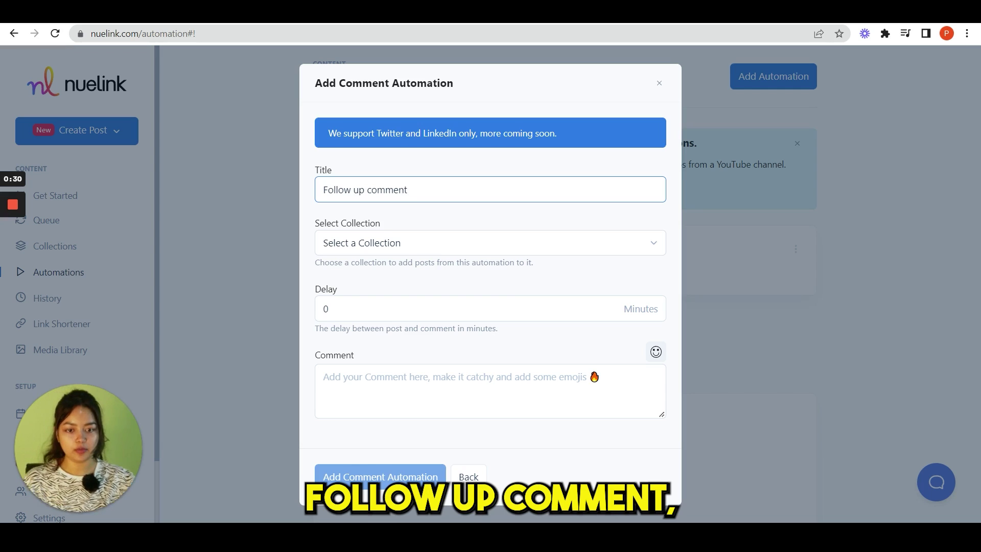
{"action": "left_click", "coordinate": [390, 246]}
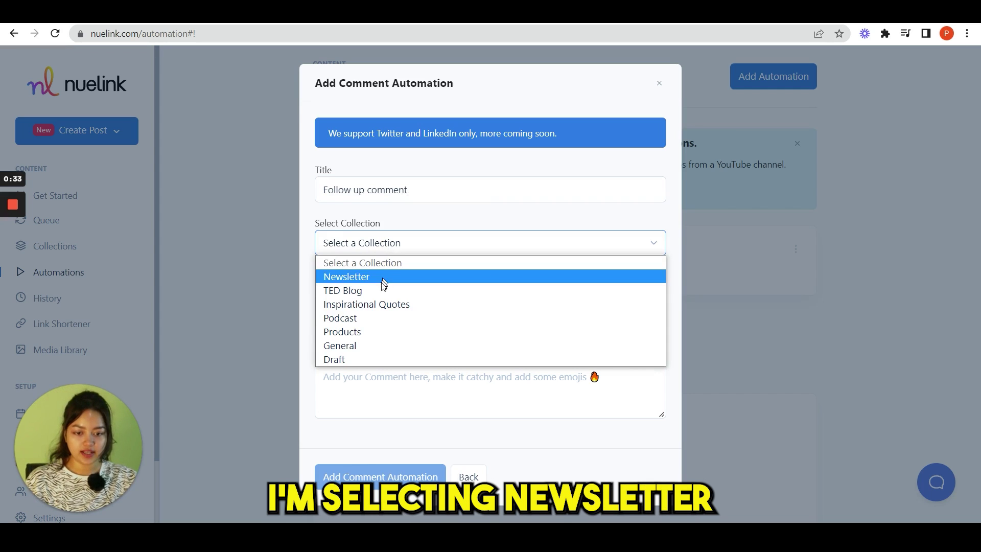
{"action": "left_click", "coordinate": [364, 277]}
{"action": "key", "text": "Tab"}
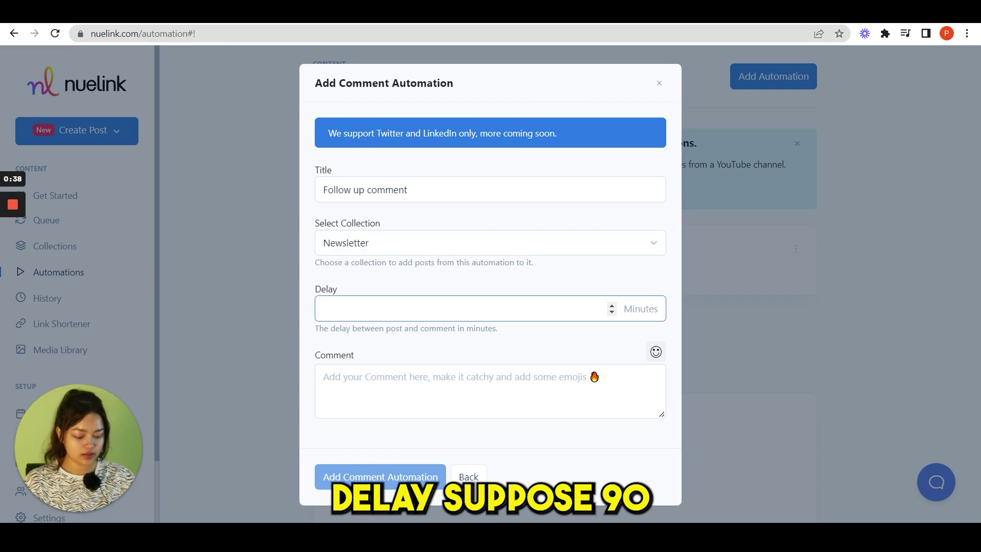
Write the comment 'abc' with a [Link] placeholder on a new line and create the automation
{"action": "left_click", "coordinate": [324, 377]}
{"action": "type", "text": "abc"}
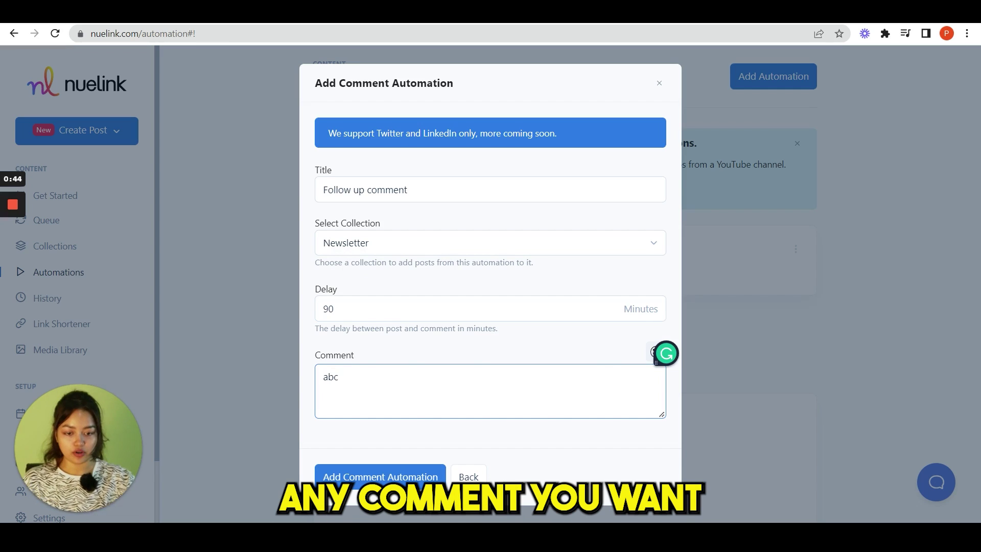
{"action": "key", "text": "Return"}
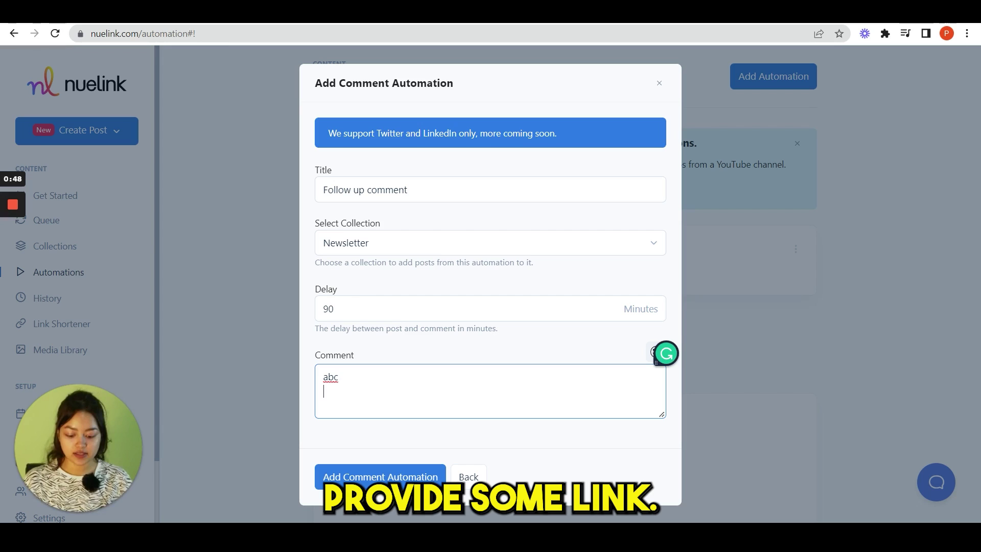
{"action": "type", "text": "[URL]"}
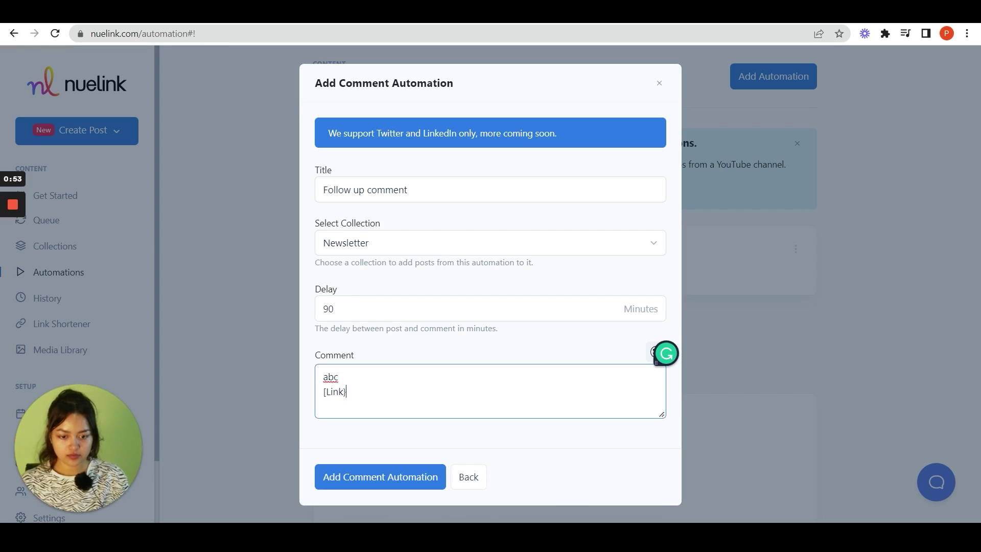
{"action": "left_click", "coordinate": [400, 473]}
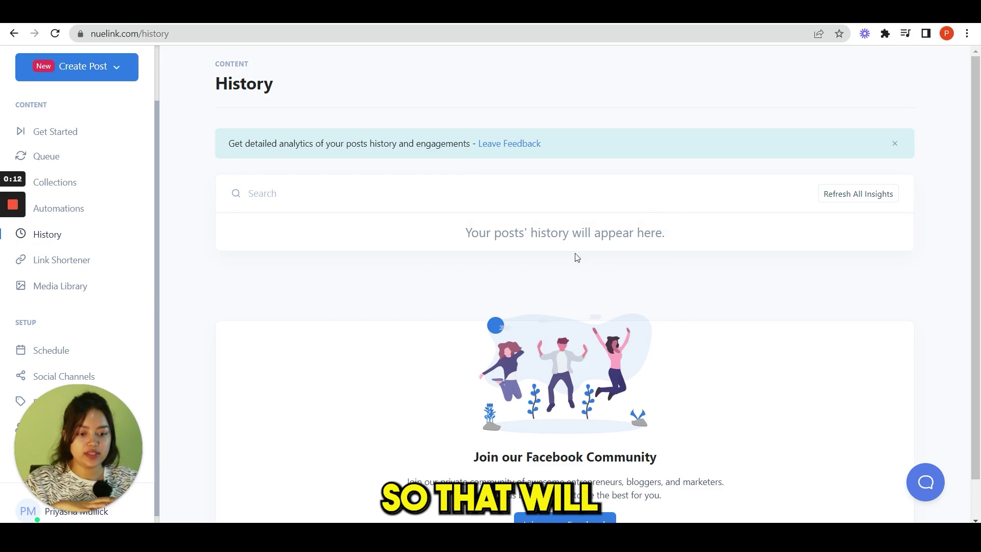
Switch browser tabs to reach the Link Shortener page
{"action": "key", "text": "ctrl+Tab"}
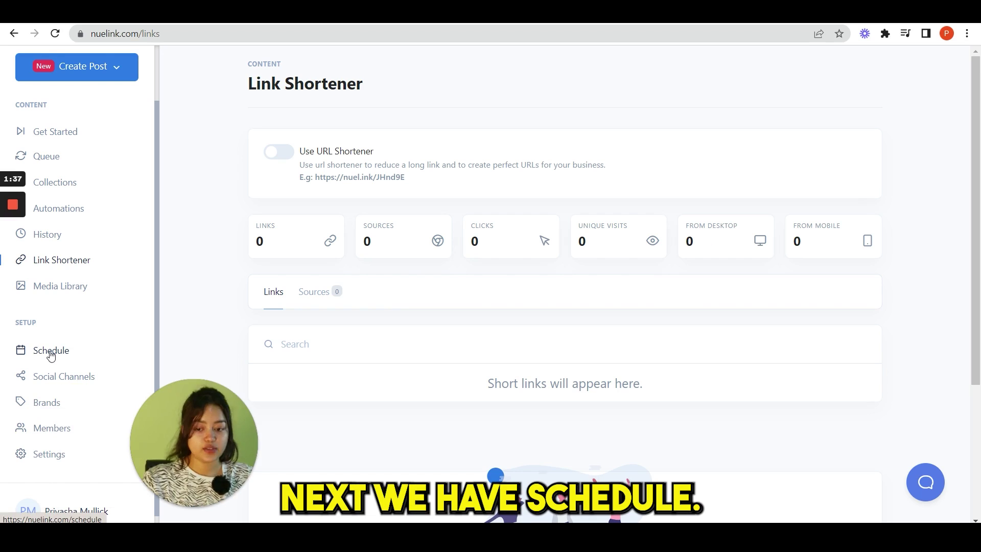
Open the Schedule page and expand the timezone list above the weekly grid
{"action": "left_click", "coordinate": [51, 353]}
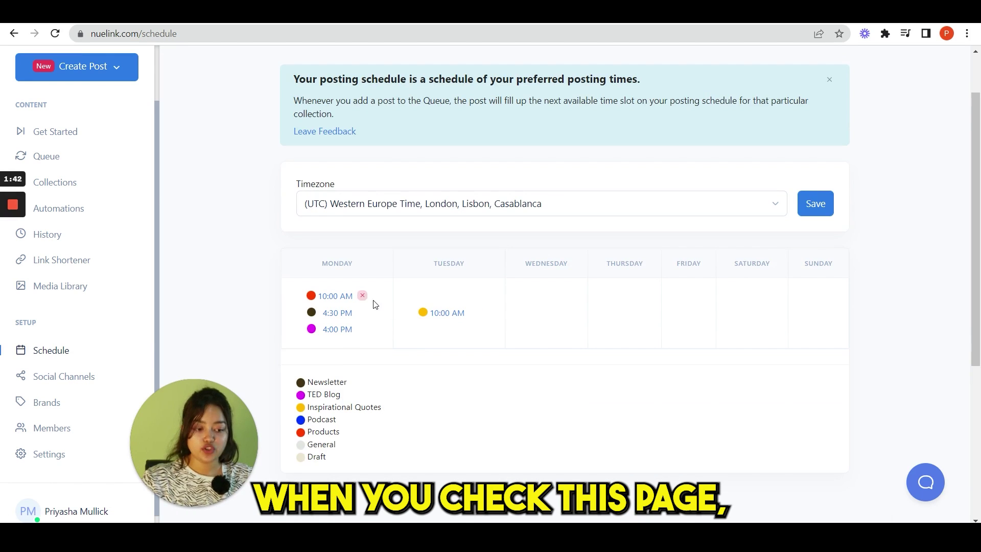
{"action": "scroll", "coordinate": [373, 302], "scroll_direction": "down", "scroll_amount": 1}
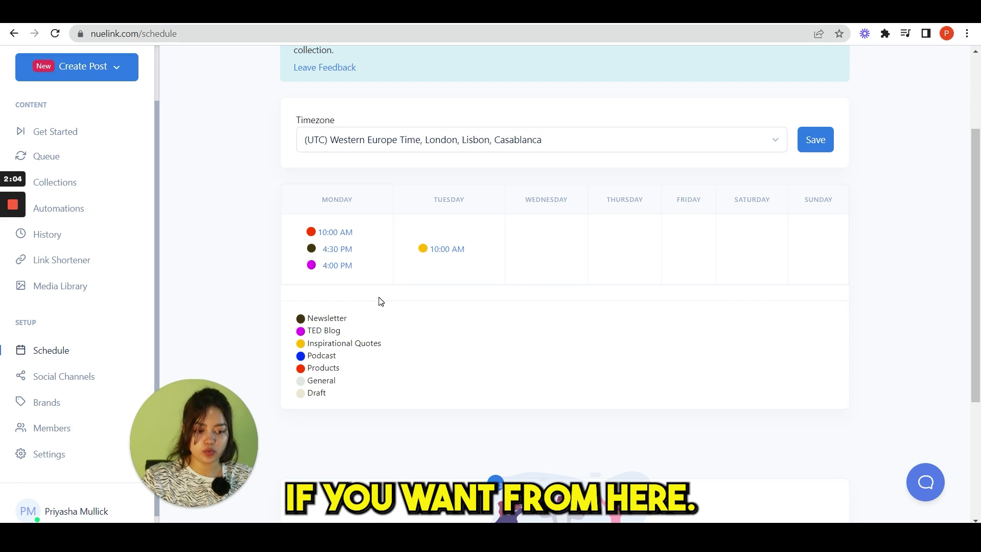
{"action": "left_click", "coordinate": [417, 145]}
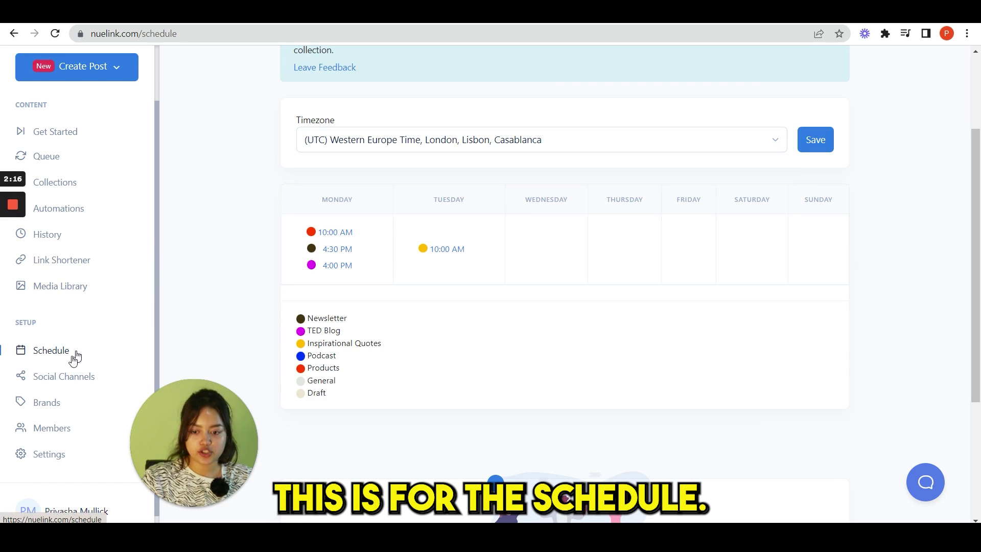
{"action": "scroll", "coordinate": [75, 358], "scroll_direction": "down", "scroll_amount": 1}
On Brands, inspect the personal brand's settings and invite-member form, then close it
{"action": "left_click", "coordinate": [60, 396]}
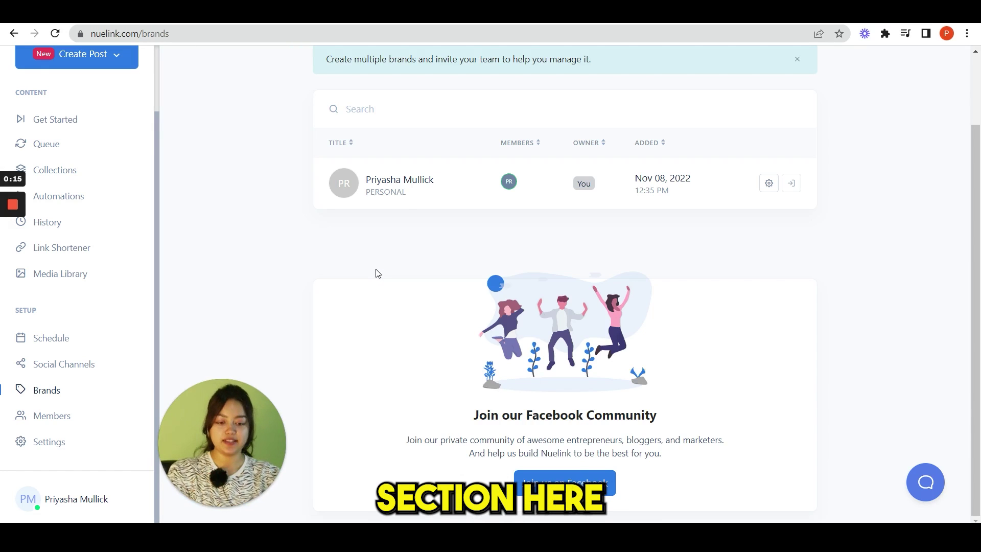
{"action": "left_click", "coordinate": [768, 187]}
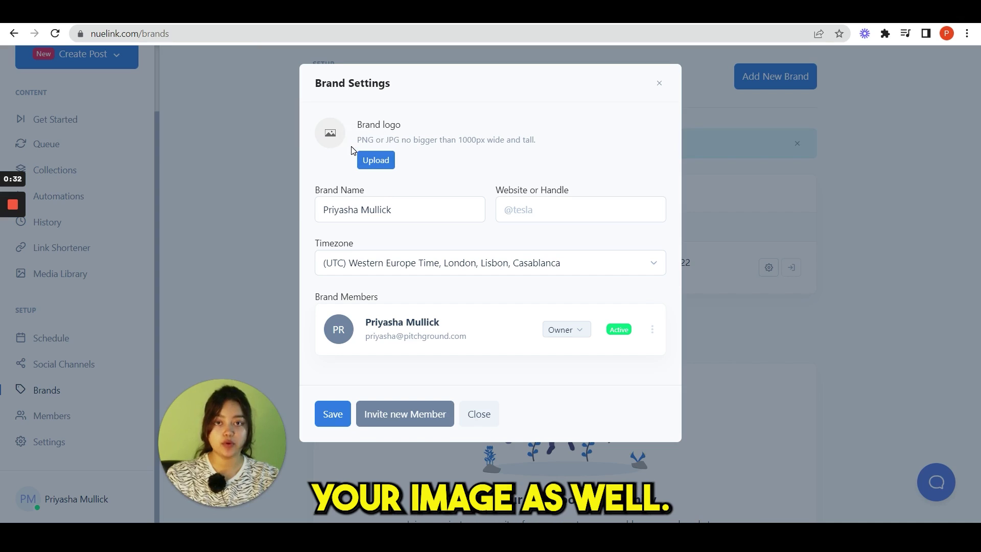
{"action": "left_click", "coordinate": [376, 160]}
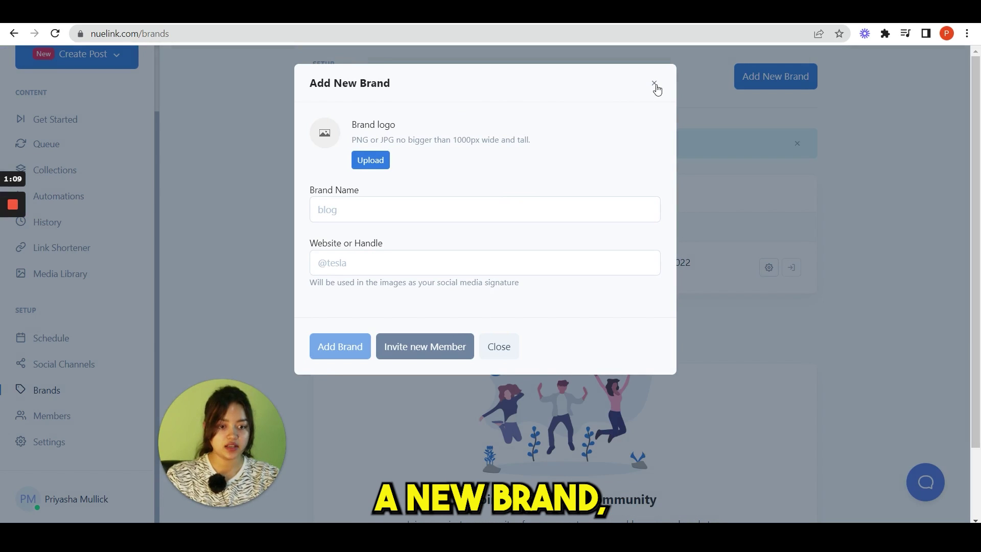
{"action": "left_click", "coordinate": [655, 85]}
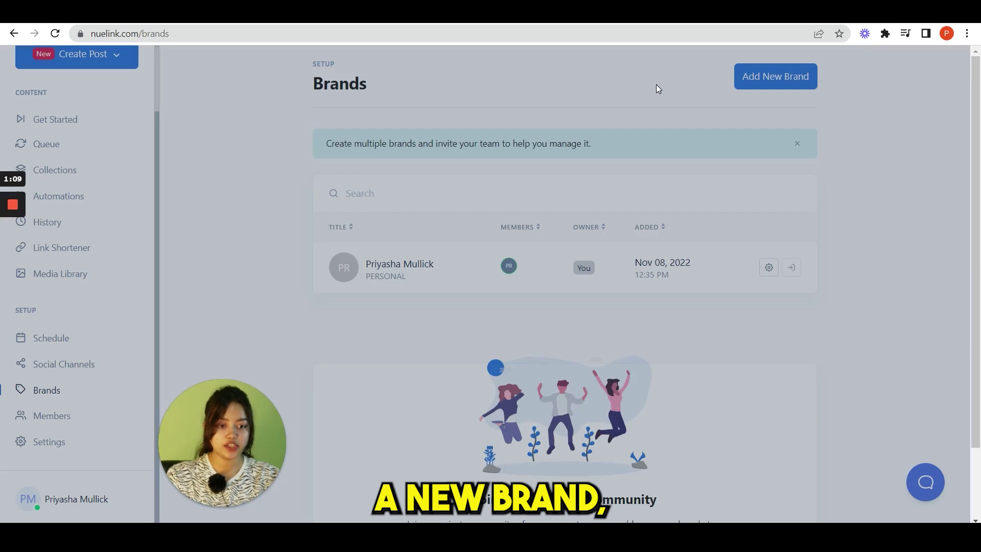
Add a brand named Pitchground with website pitchground.com
{"action": "left_click", "coordinate": [774, 77]}
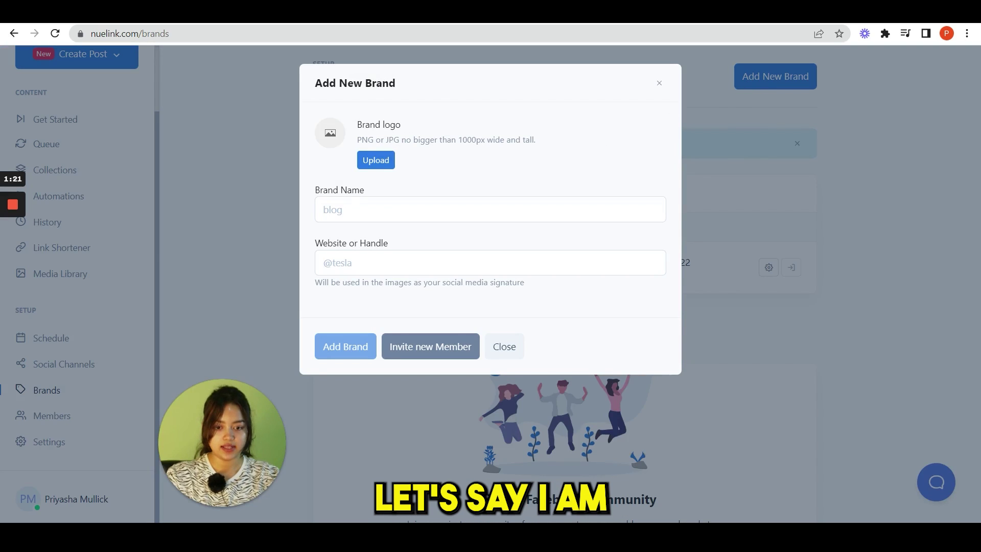
{"action": "left_click", "coordinate": [358, 209]}
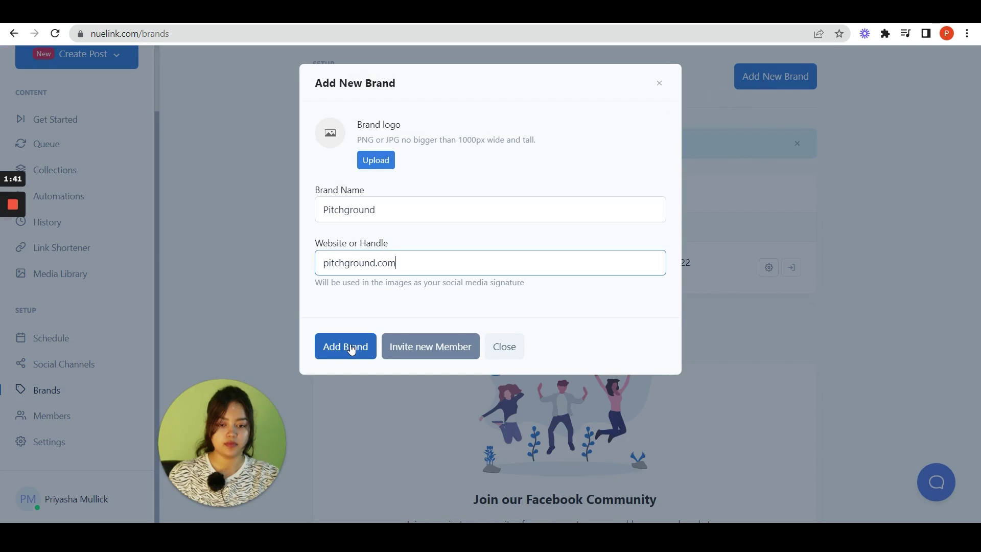
{"action": "left_click", "coordinate": [351, 347]}
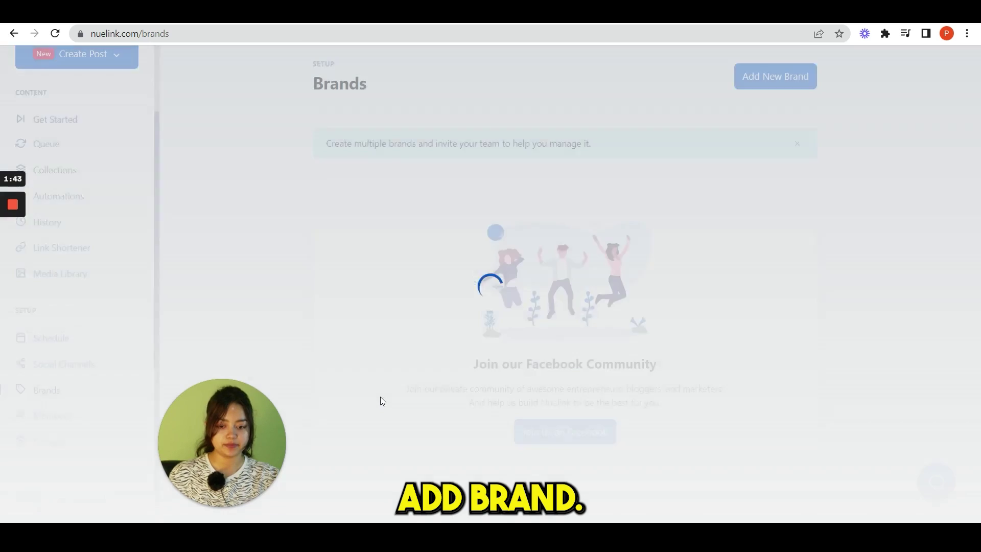